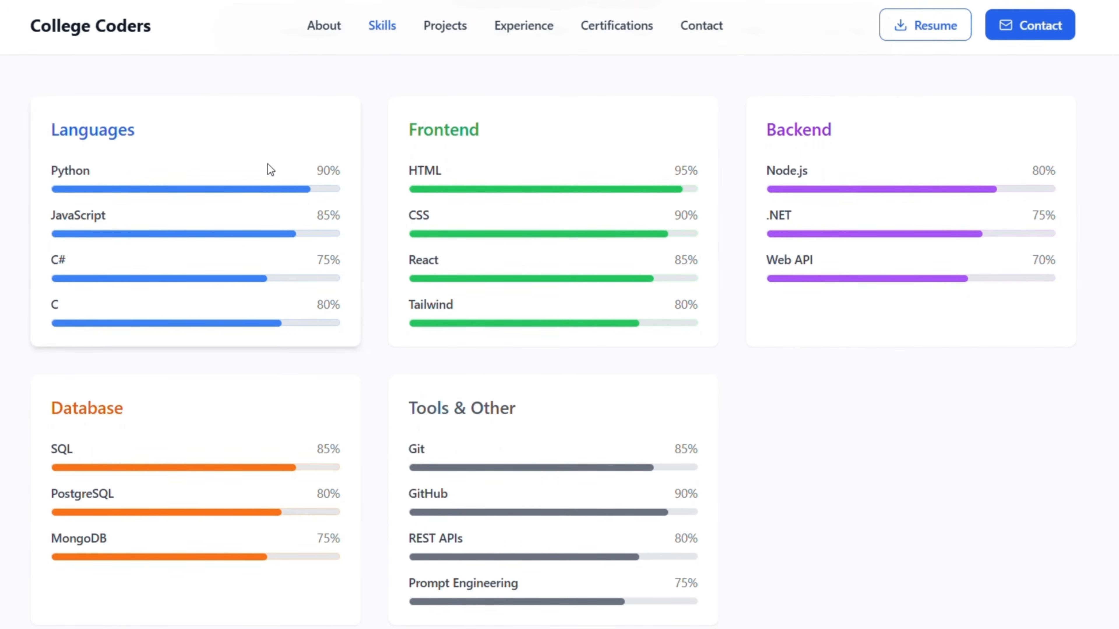
Examine the sample portfolio page from its skills cards through projects, experience, certifications and contact form to the footer.
scroll(490, 418, down, 5)
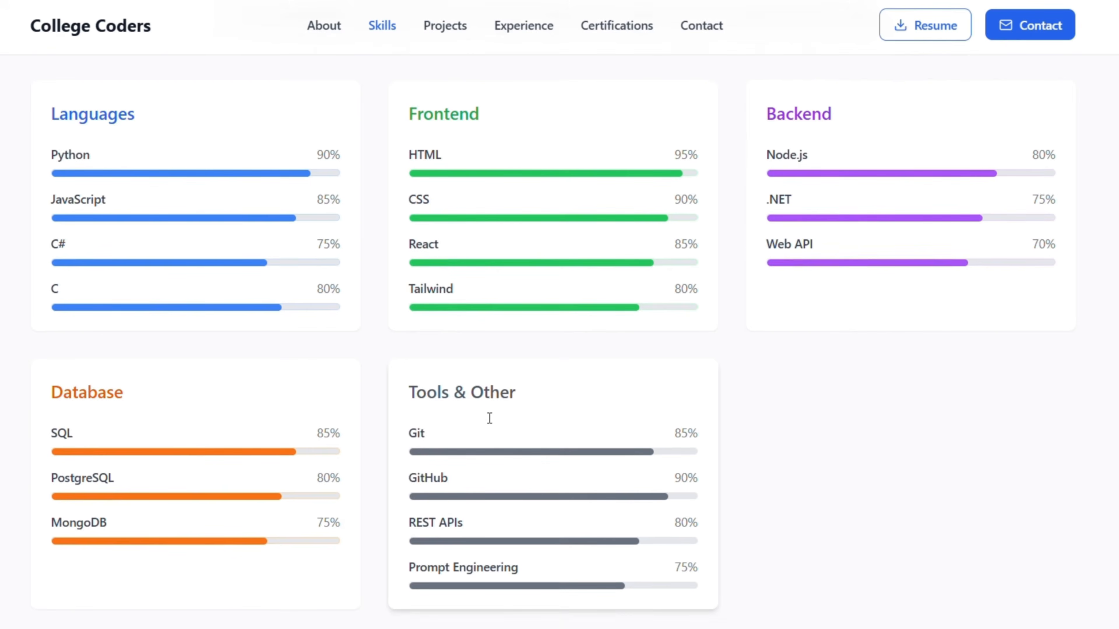
scroll(489, 418, down, 9)
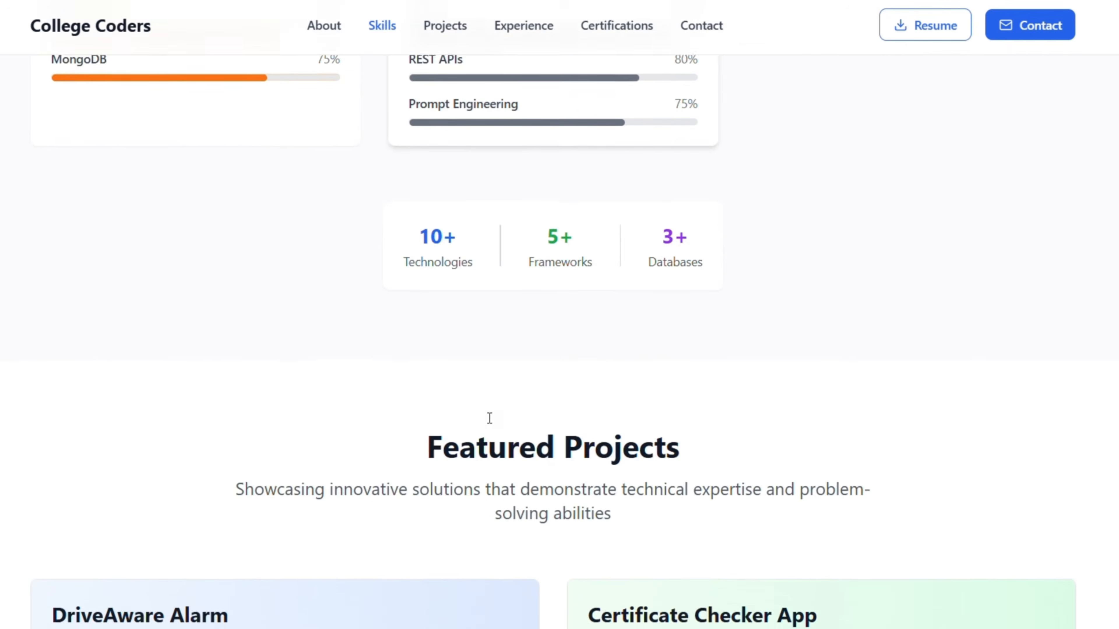
scroll(489, 418, down, 10)
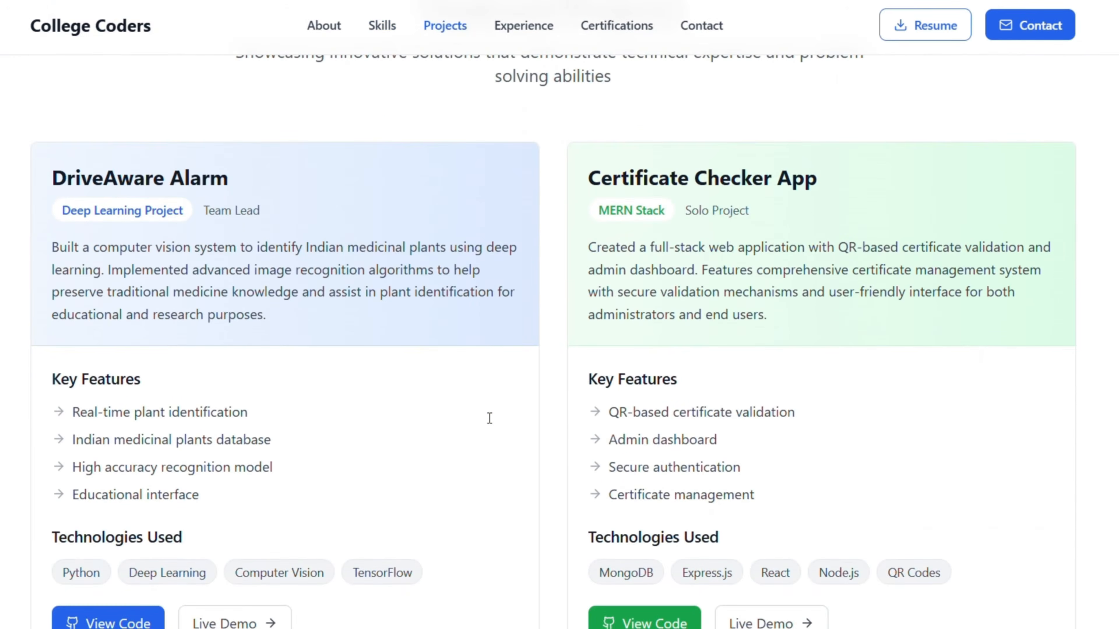
scroll(490, 418, down, 8)
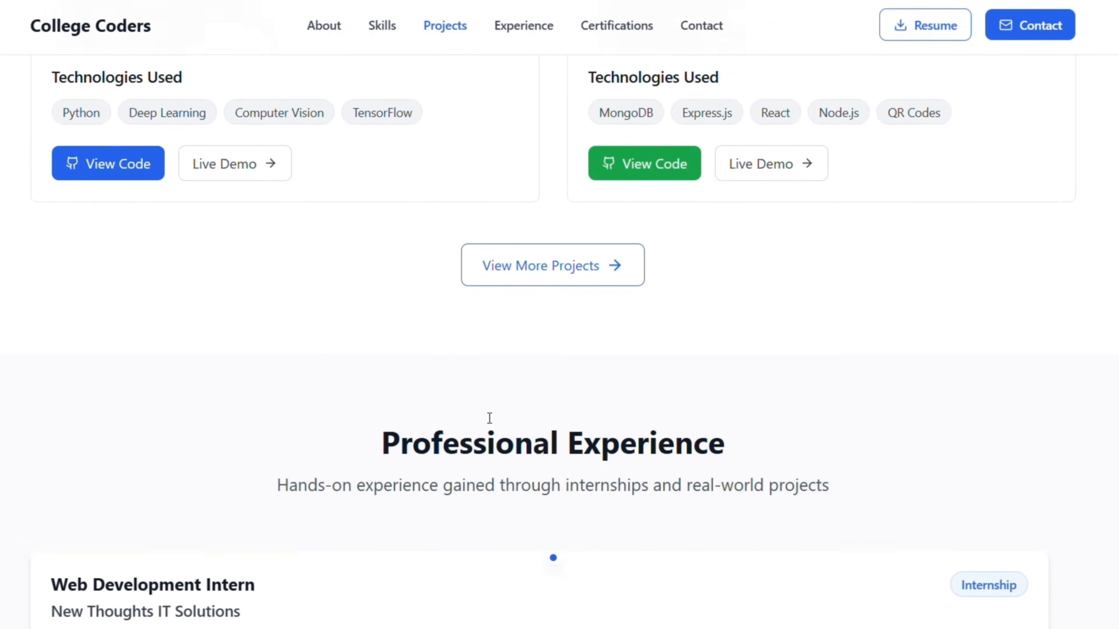
scroll(489, 418, down, 9)
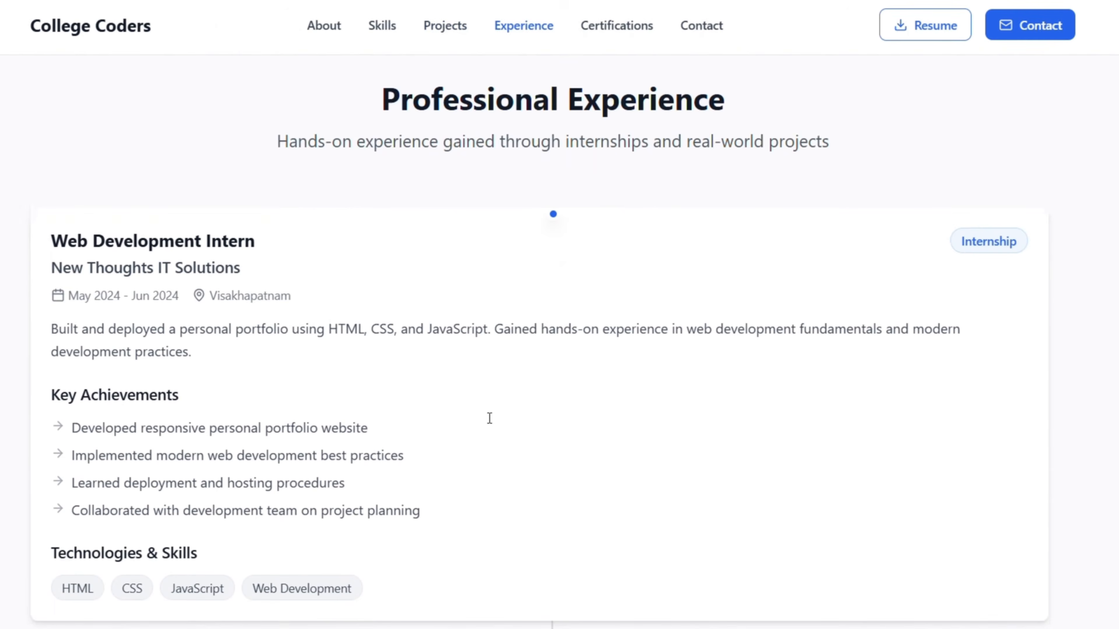
scroll(490, 418, down, 9)
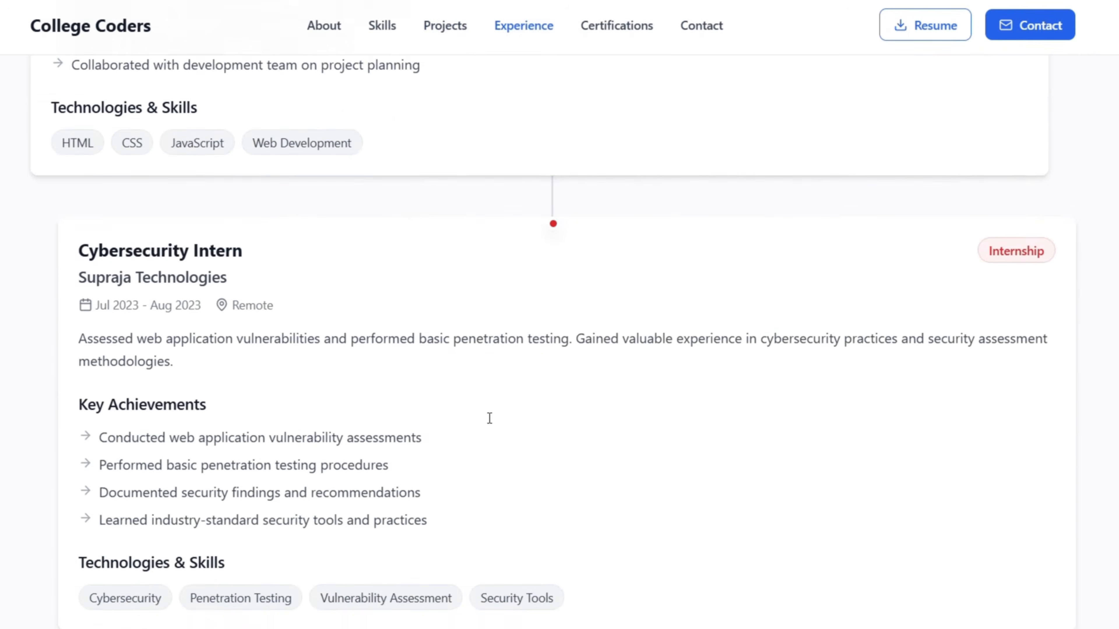
scroll(489, 418, down, 8)
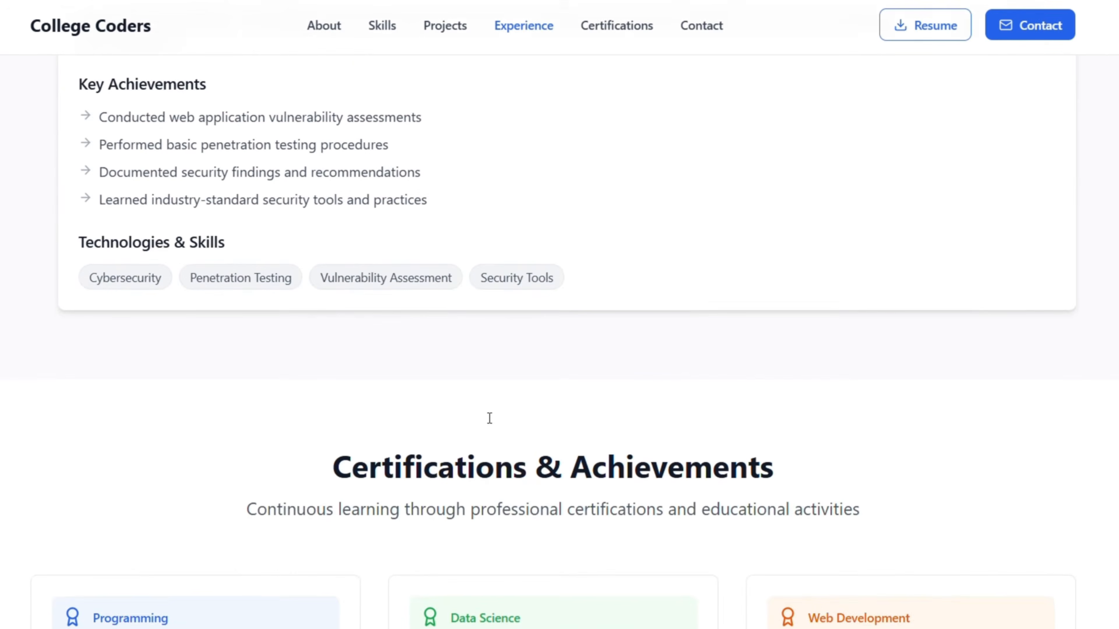
scroll(489, 418, down, 5)
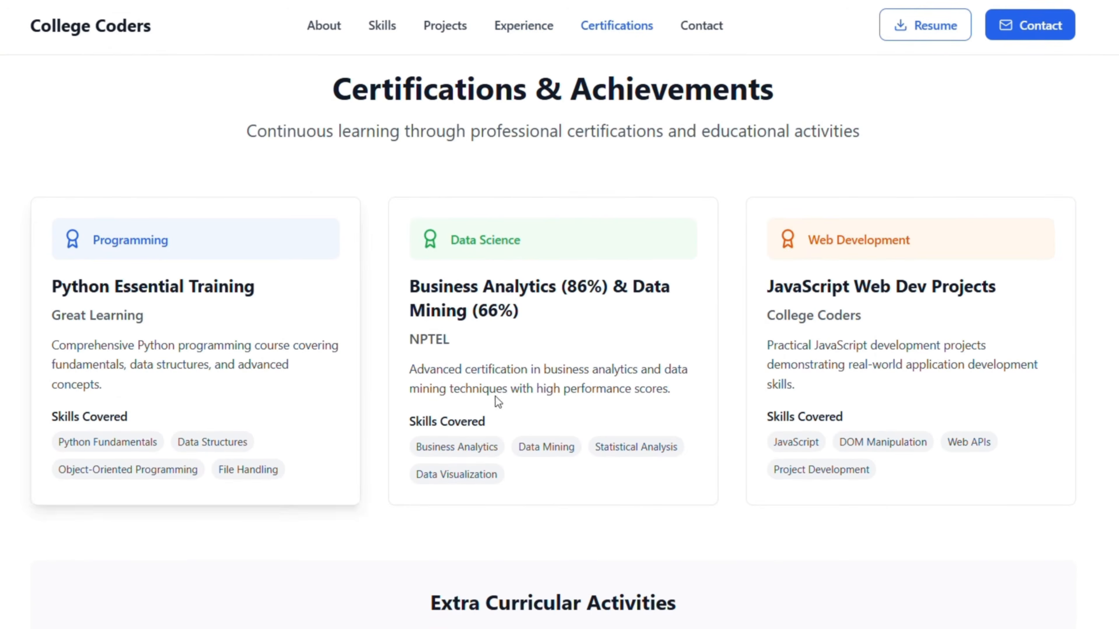
scroll(827, 384, down, 8)
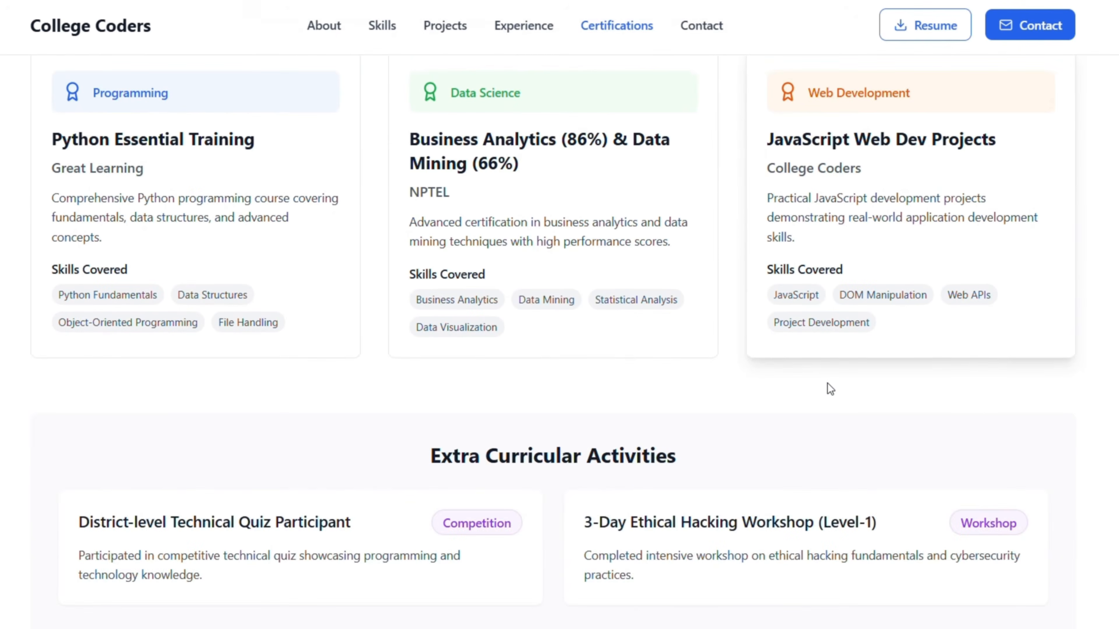
scroll(827, 383, down, 9)
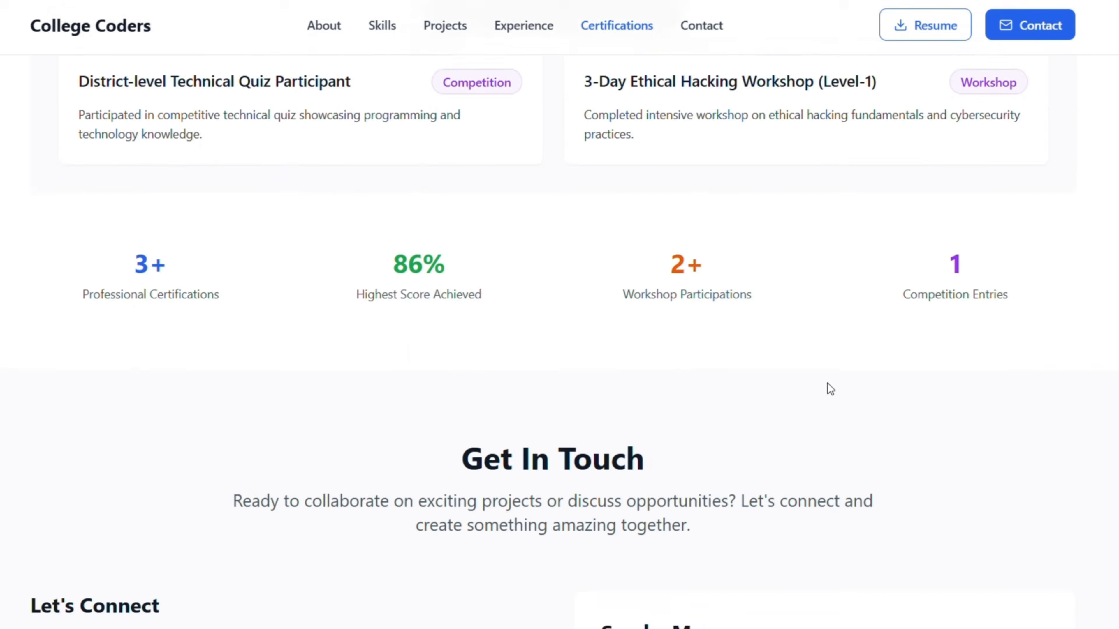
scroll(827, 383, down, 10)
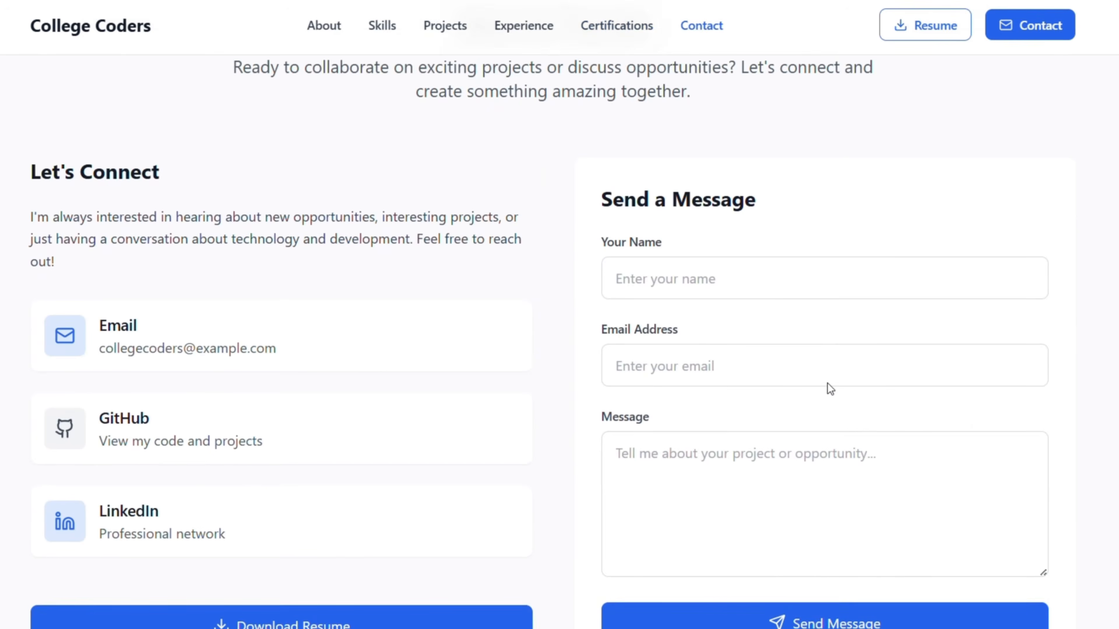
scroll(827, 383, down, 8)
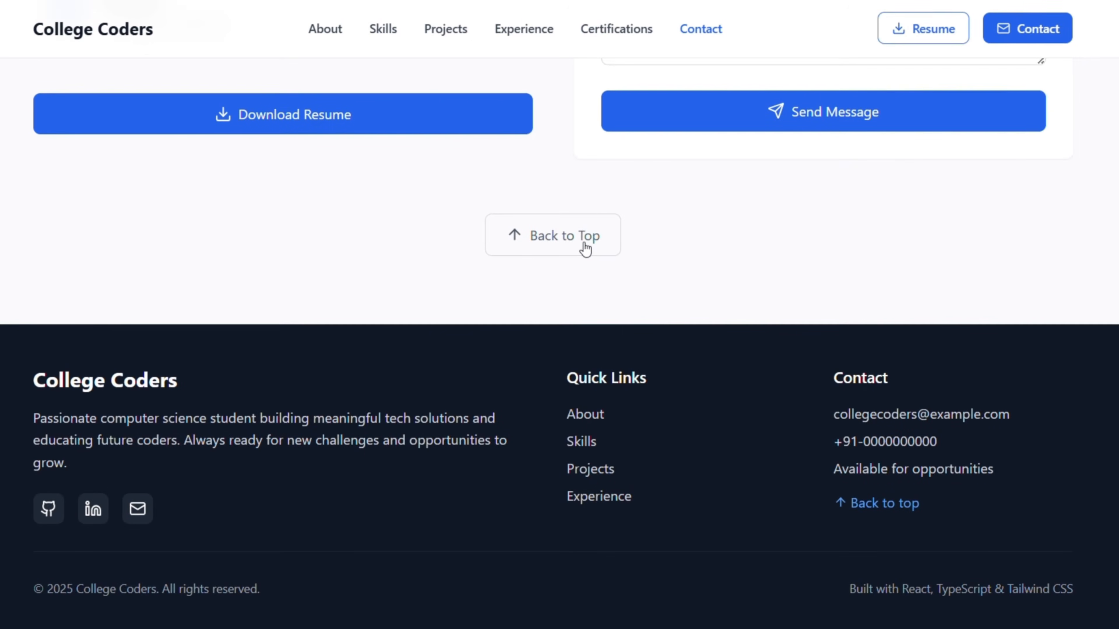
Test the sample portfolio's return to top and its navigation to Skills, Projects, Experience, Certifications and Contact.
click(584, 242)
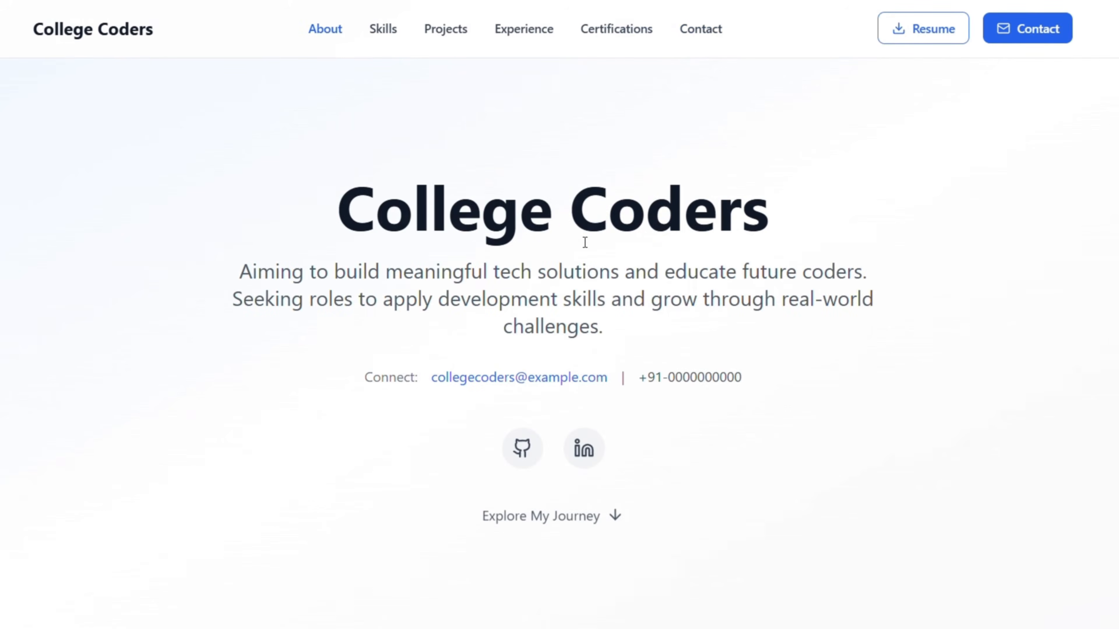
click(387, 32)
click(461, 39)
click(517, 38)
click(598, 41)
click(686, 42)
scroll(842, 125, down, 10)
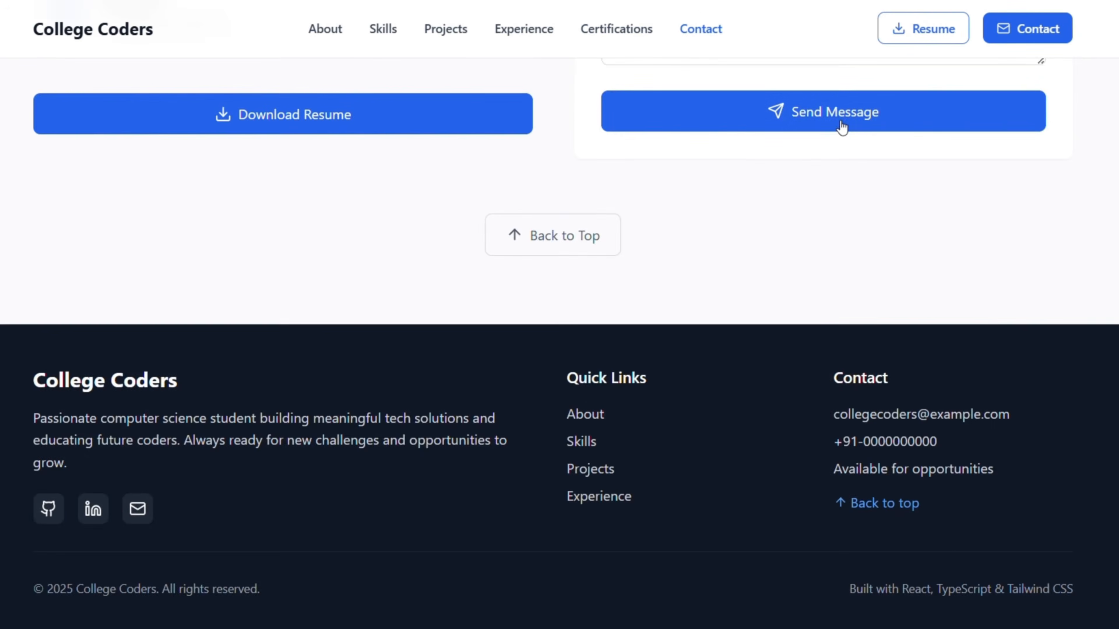
click(540, 234)
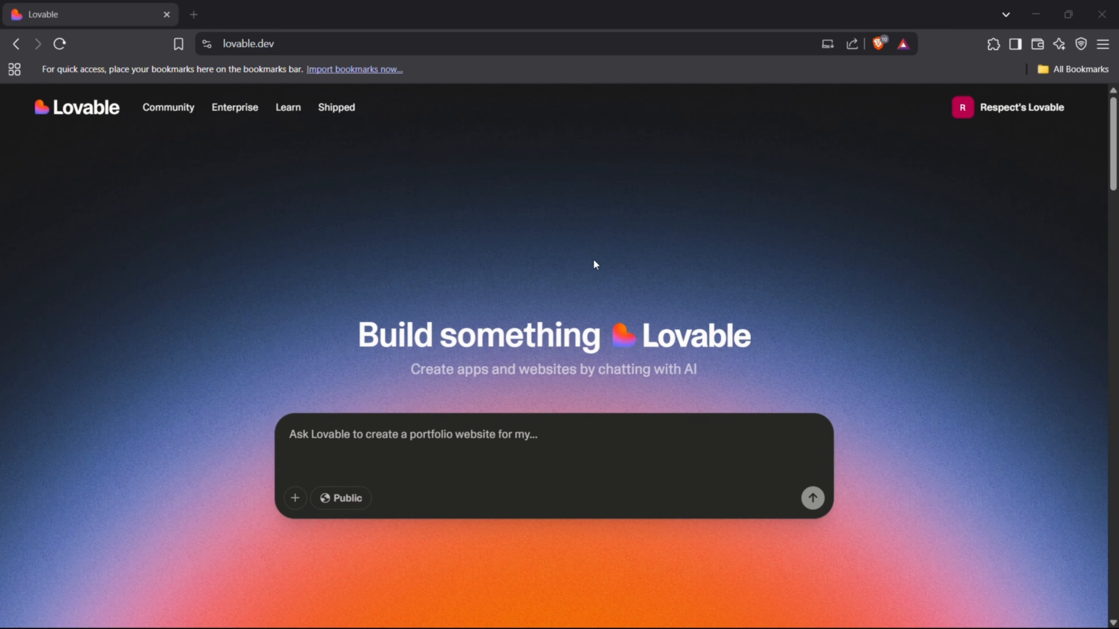
Switch to Lovable and attach the resume image from the Desktop folder to the new project prompt.
click(296, 498)
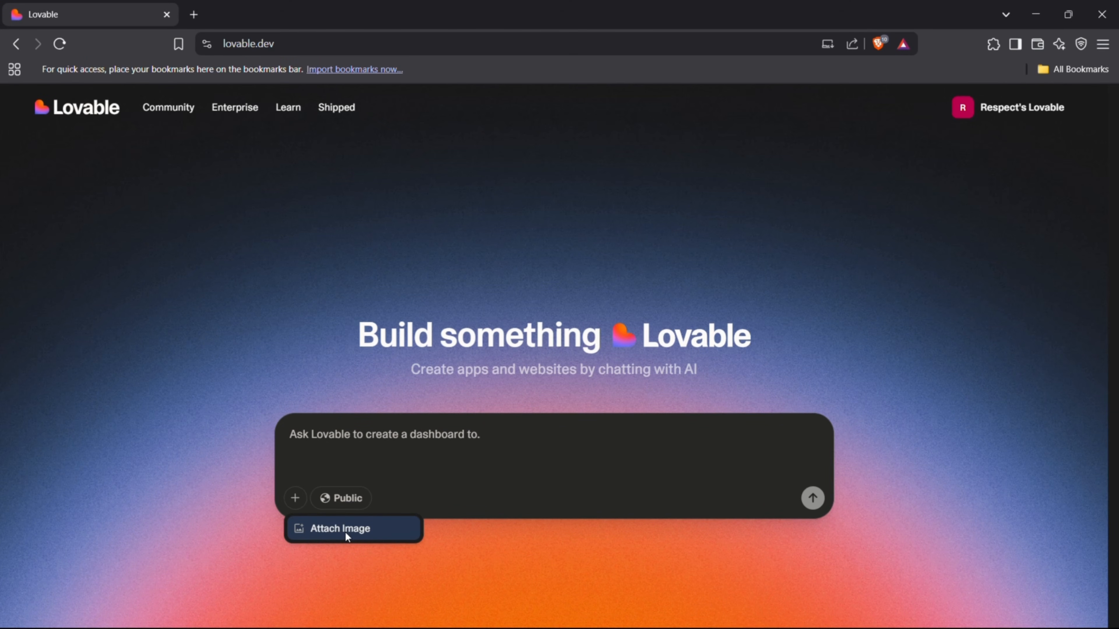
click(327, 531)
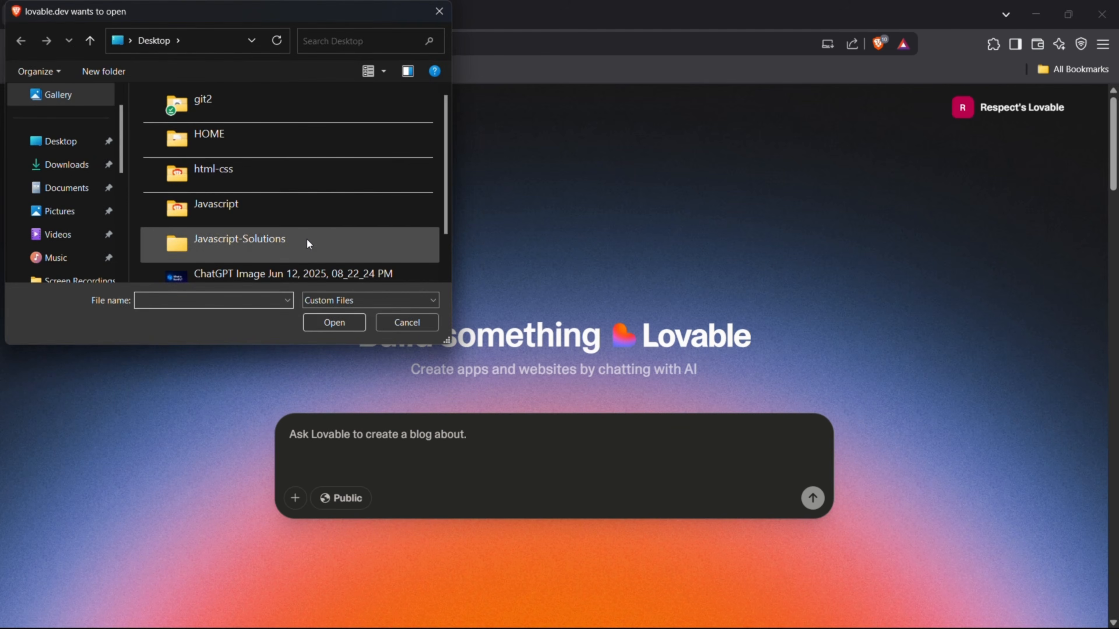
scroll(308, 243, down, 3)
double_click(247, 263)
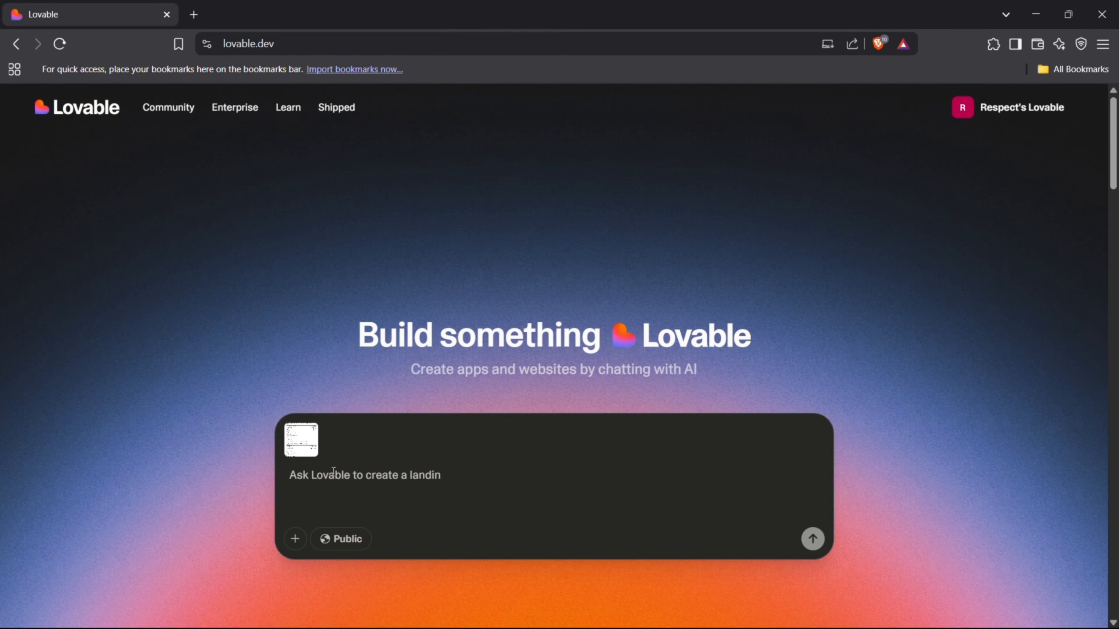
Paste and send the portfolio website prompt asking for a sleek minimal layout, Download Resume and Contact buttons, and dismiss the remaining credits notice.
key(ctrl+v)
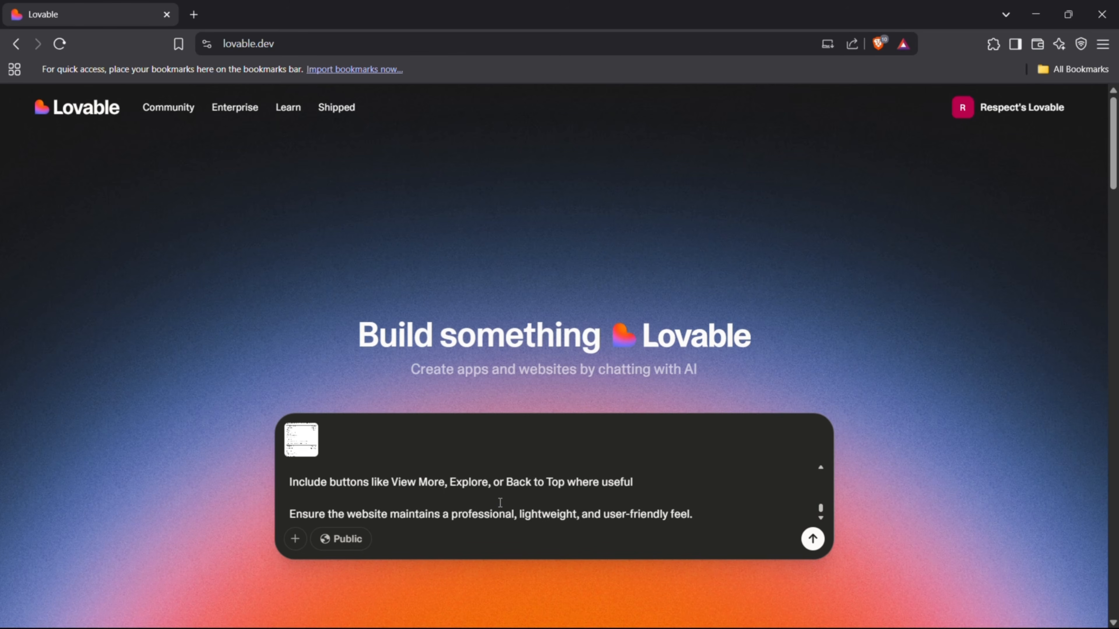
mouse_move(316, 450)
click(812, 540)
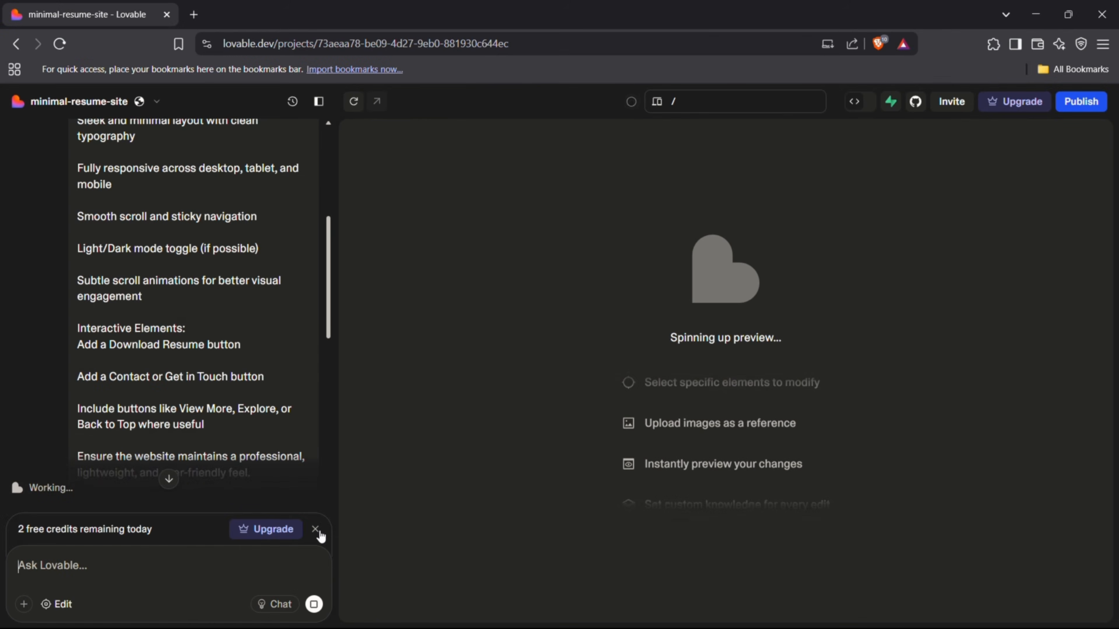
click(315, 529)
click(174, 528)
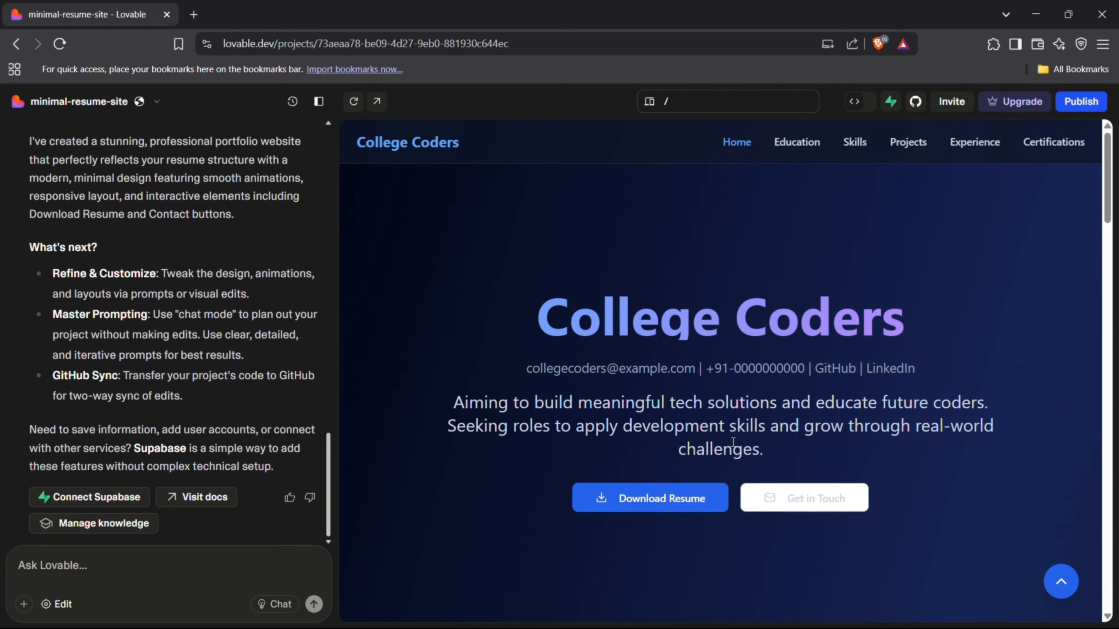
Review the generated portfolio preview from the hero through education, skills, projects, experience and certifications, and return to its start.
scroll(733, 441, down, 8)
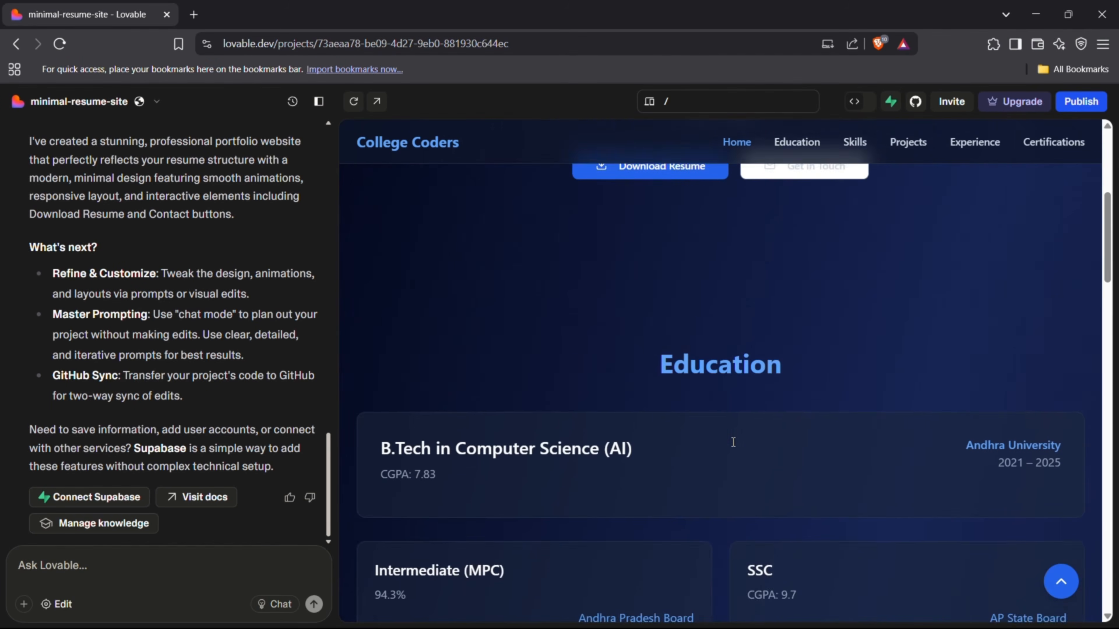
scroll(733, 442, down, 7)
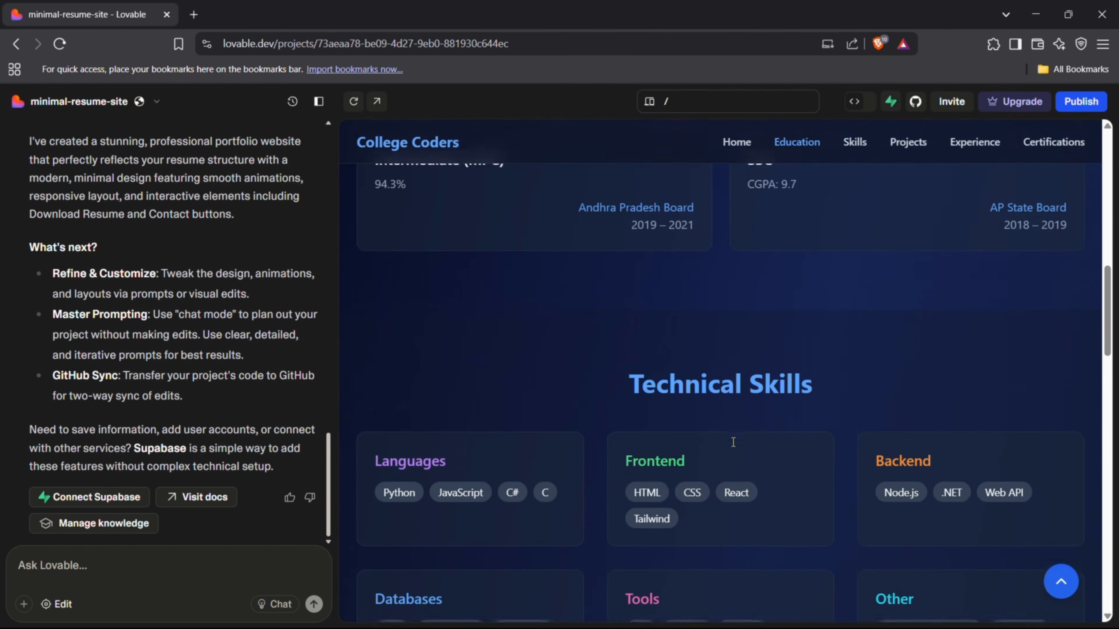
scroll(732, 442, down, 8)
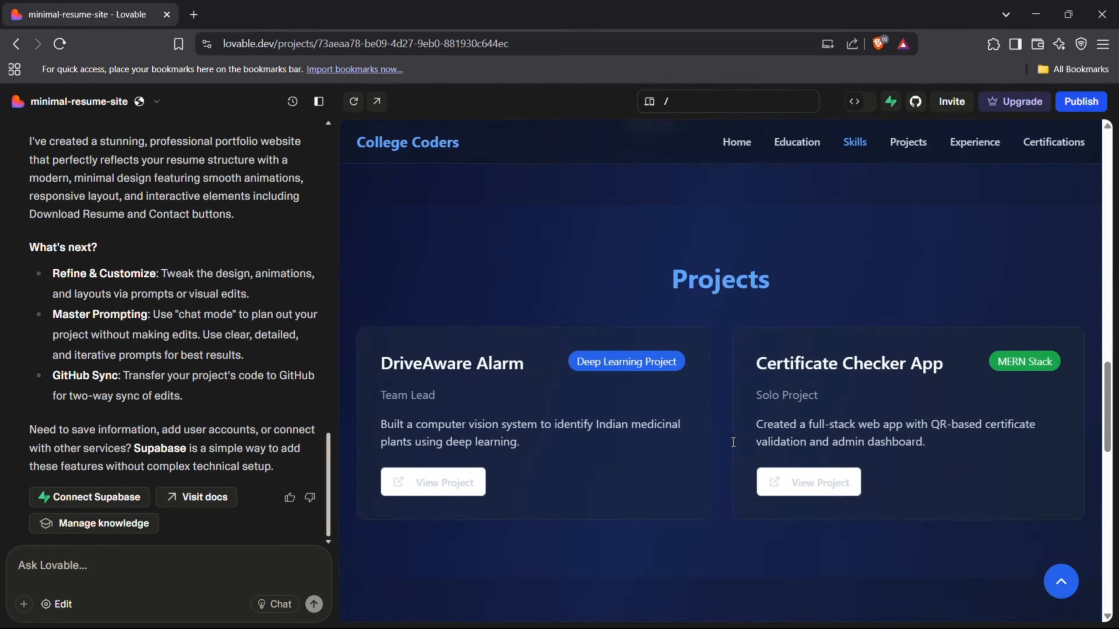
scroll(732, 442, down, 8)
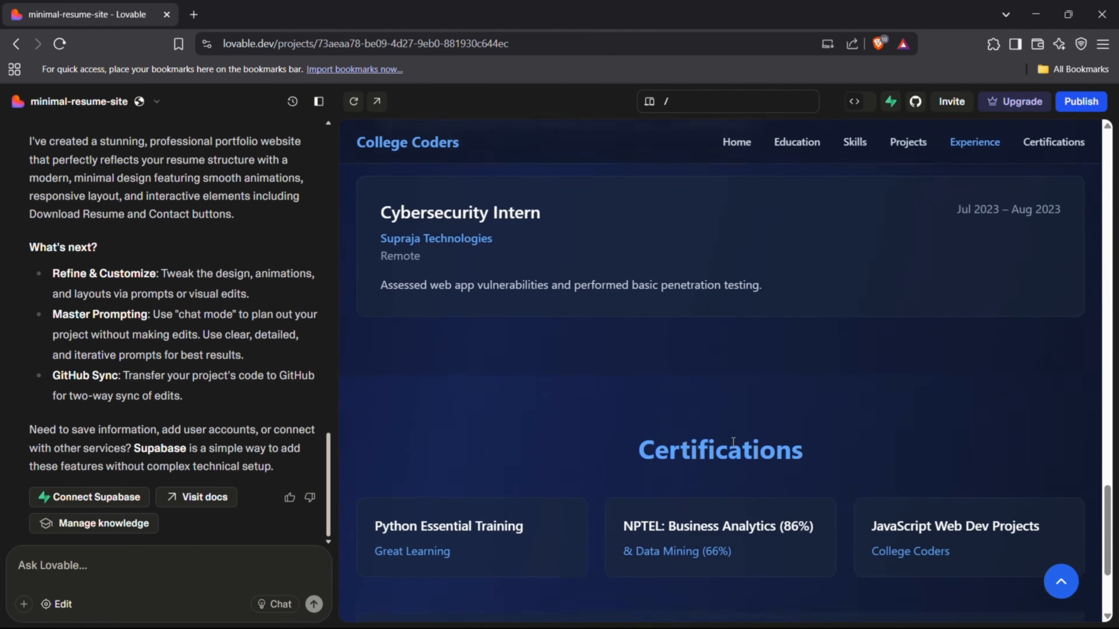
scroll(733, 441, down, 2)
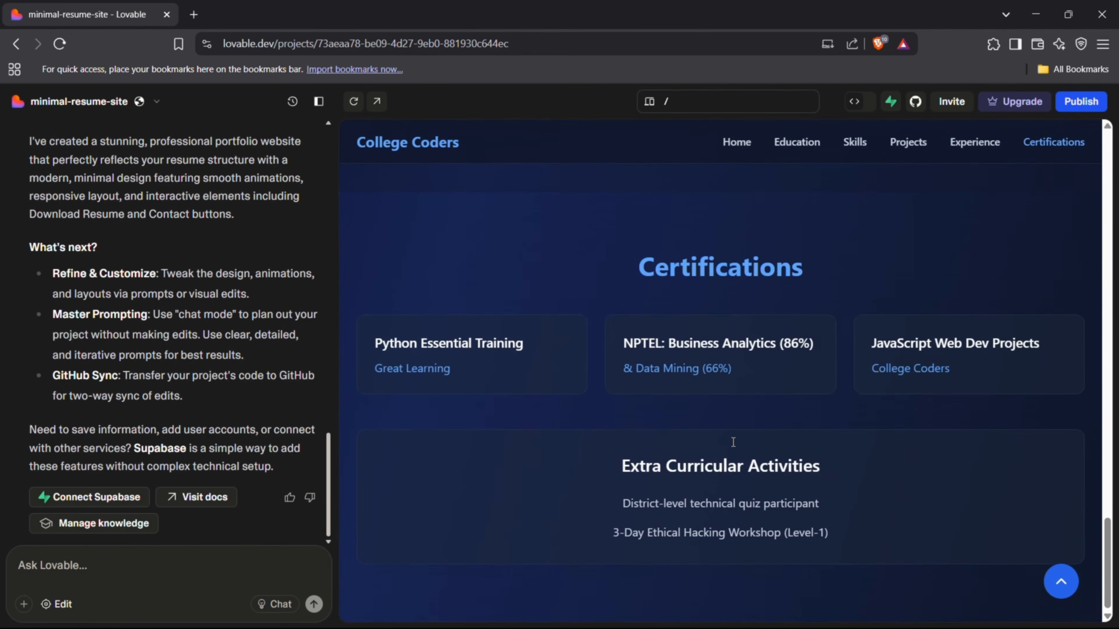
scroll(733, 442, up, 5)
scroll(733, 442, up, 10)
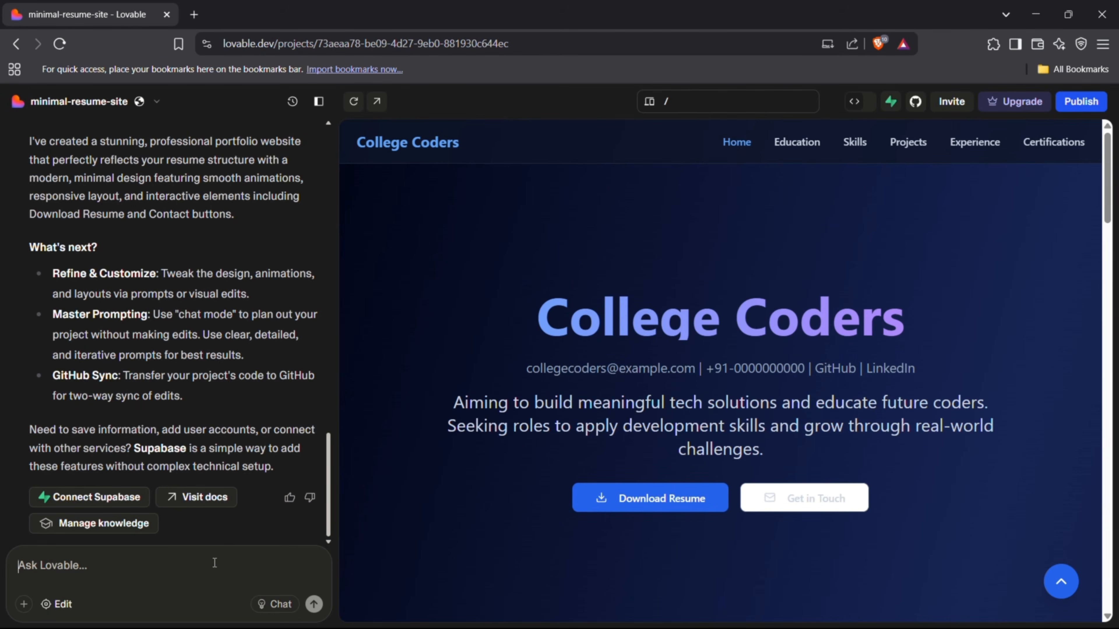
Ask Lovable to change the disliked website UI to next level, thinking as a 10+ years experienced ui ux designer making it for student.
text(I d)
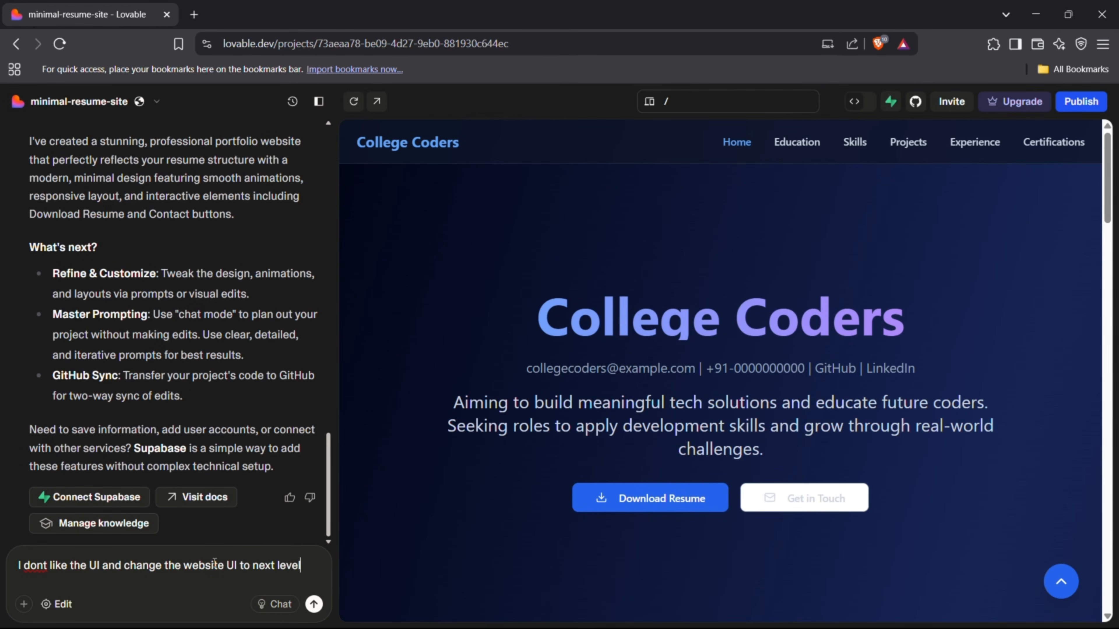
text(and think you are a 10+ years exp)
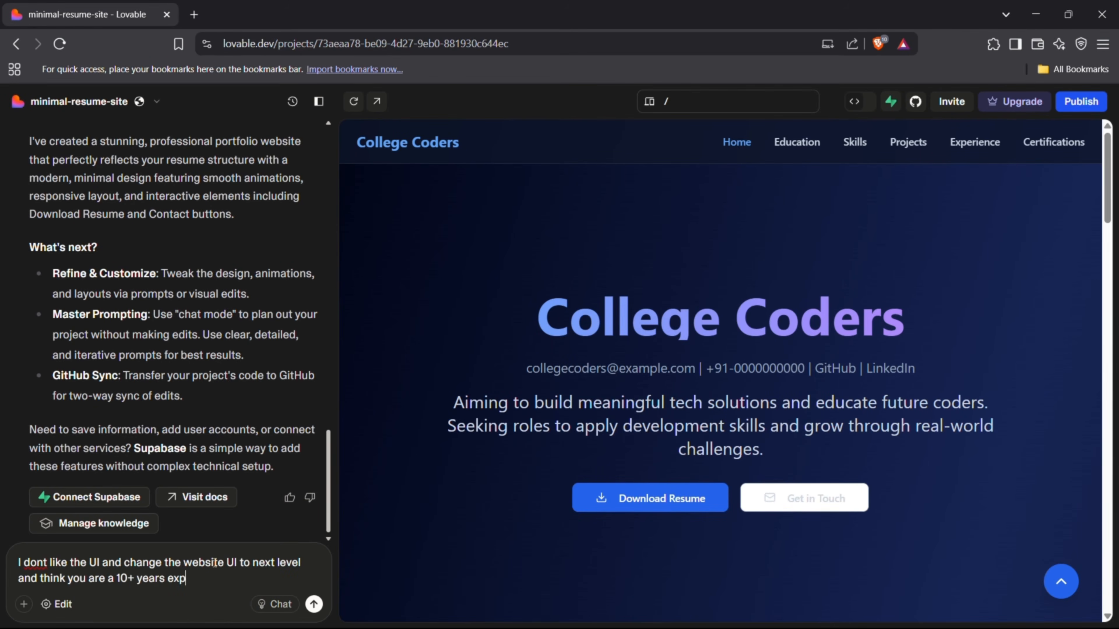
text(erienced ui ux designer)
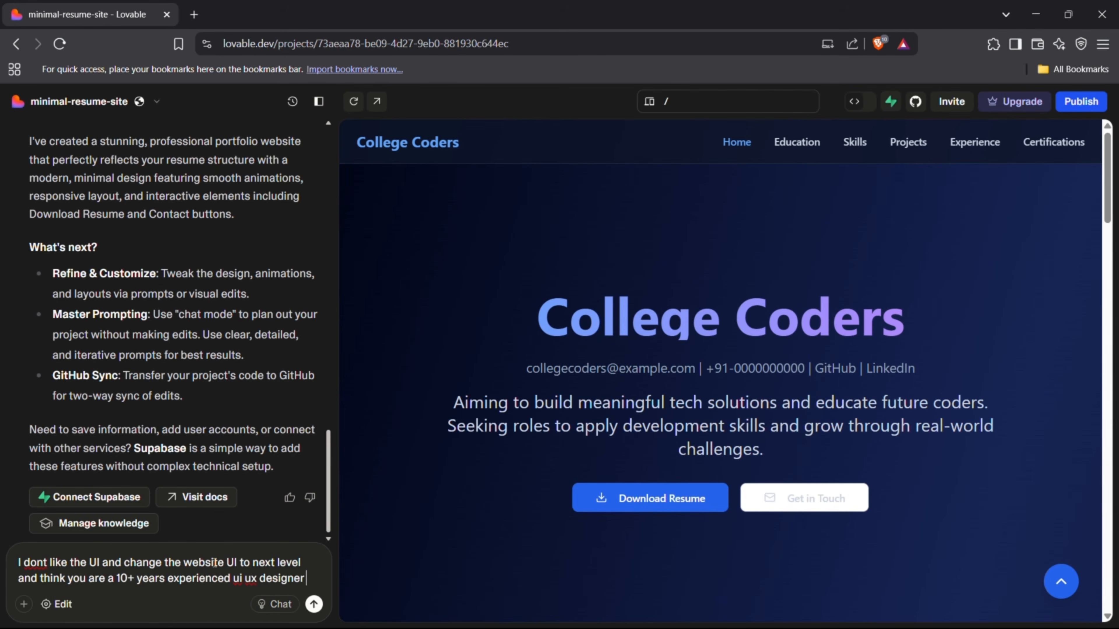
text( and makei)
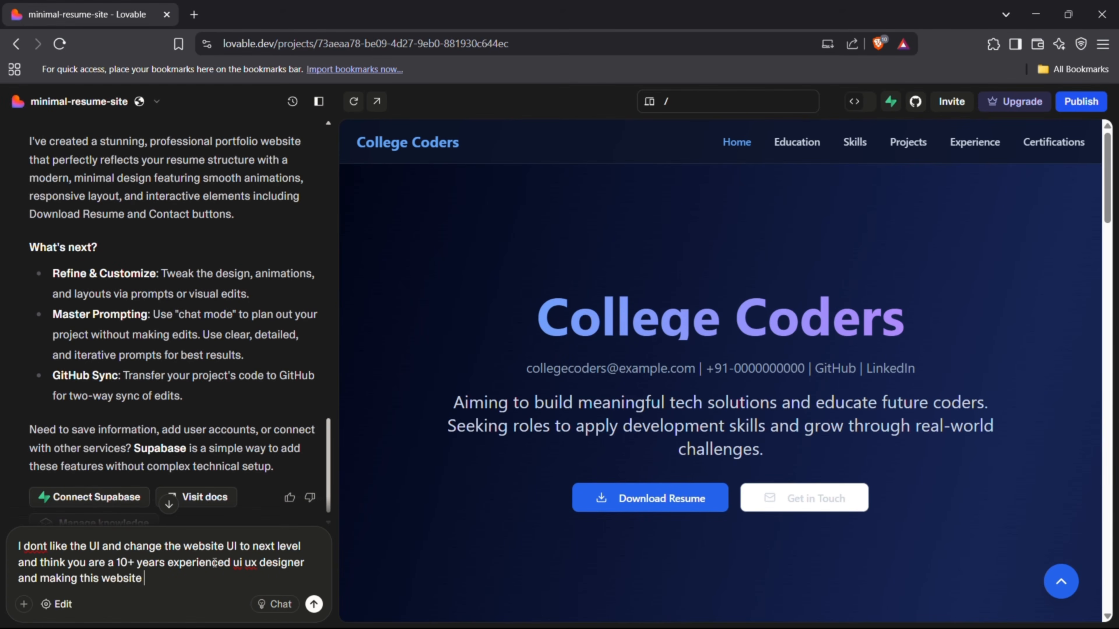
text(udent)
key(Return)
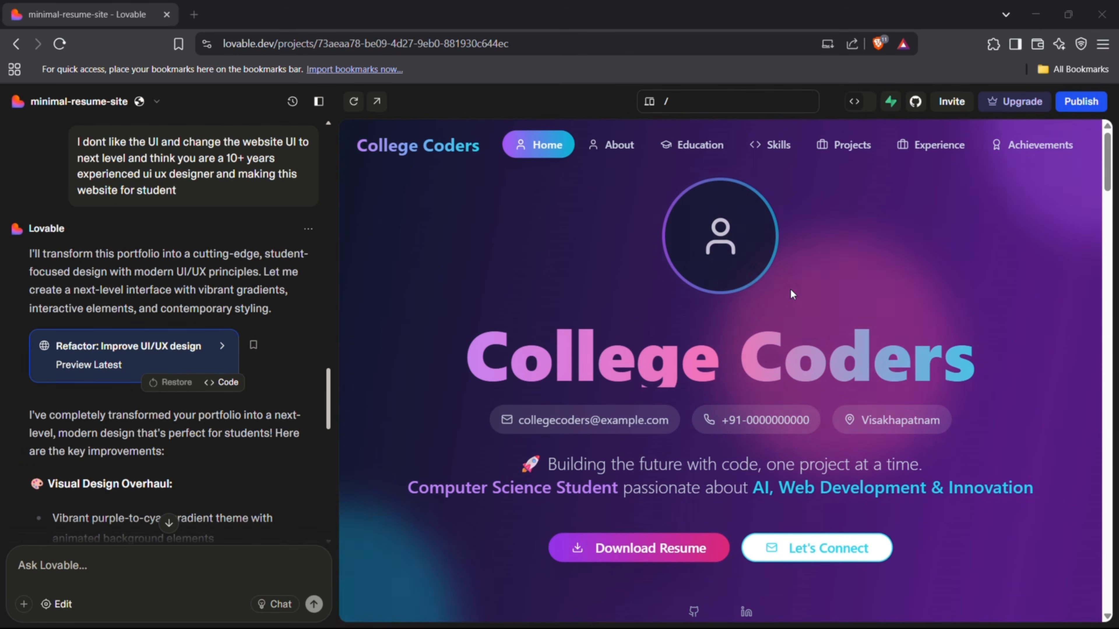
Check the redesigned portfolio's About, Education and Skills sections through its navigation links.
click(620, 155)
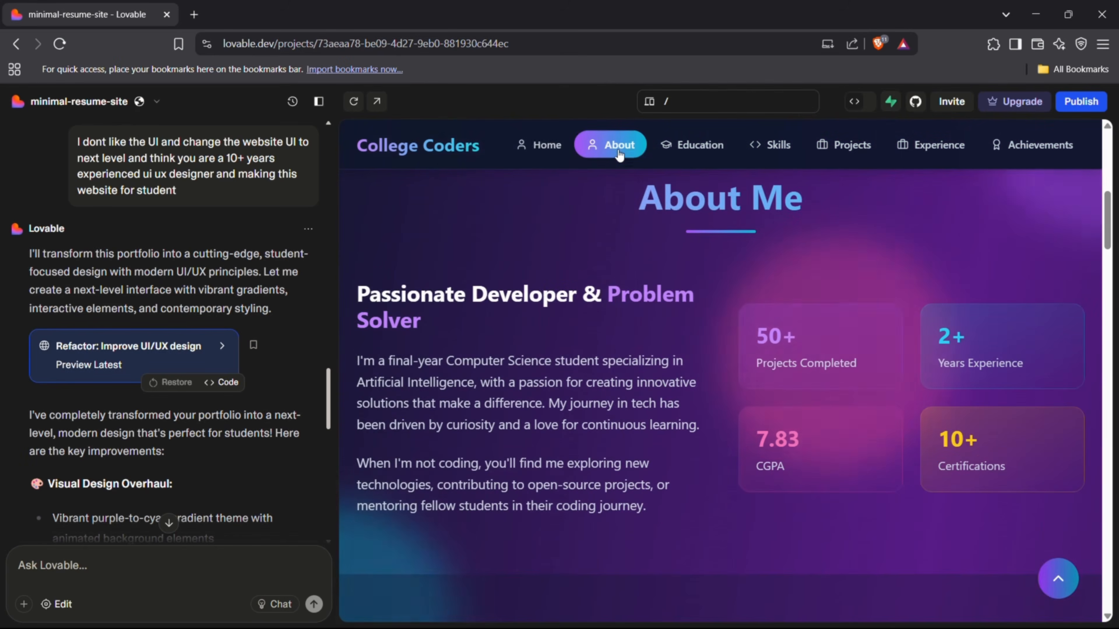
click(686, 158)
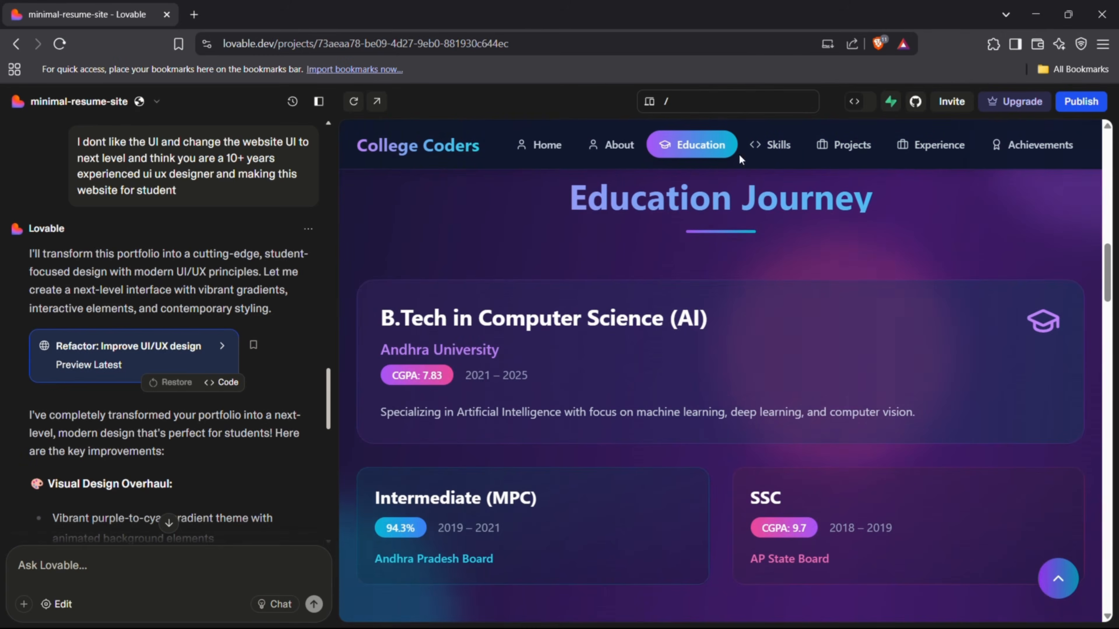
click(768, 155)
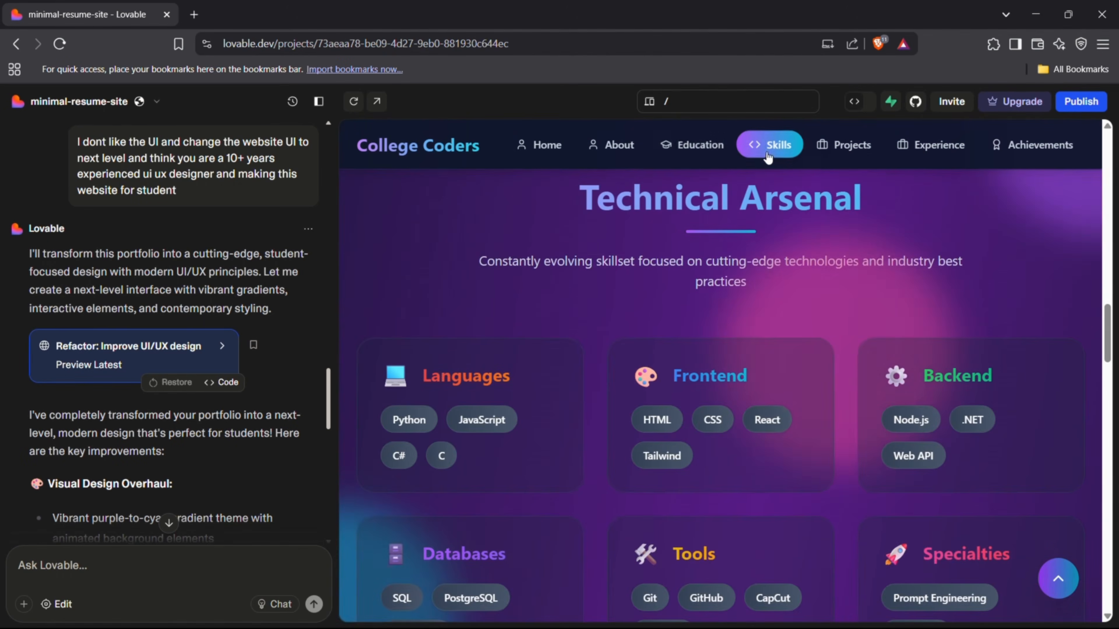
Check the redesigned portfolio's Projects, Experience and Achievements sections through its navigation links.
click(835, 149)
click(944, 150)
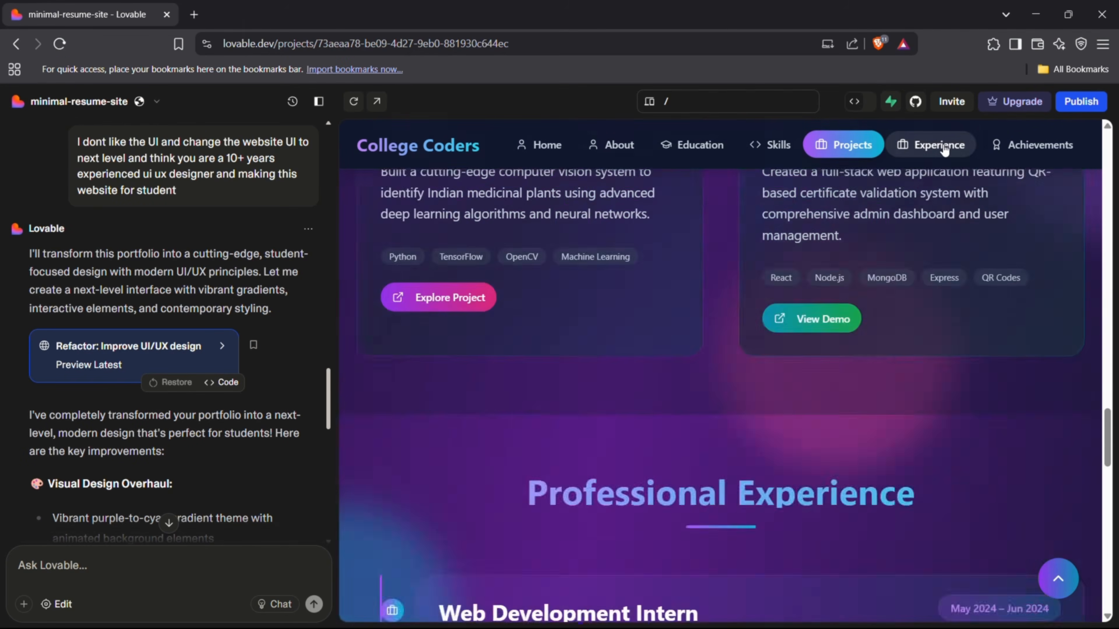
click(1040, 144)
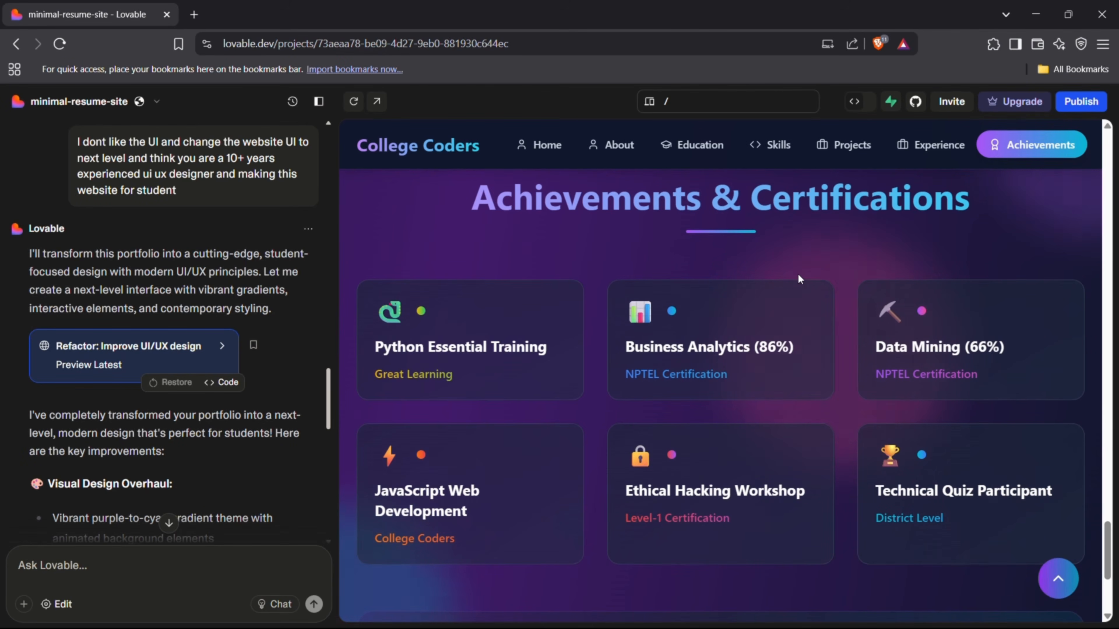
Publish the project at minimal-resume-site.lovable.app, copy its live link and dismiss the share dialog.
click(1077, 105)
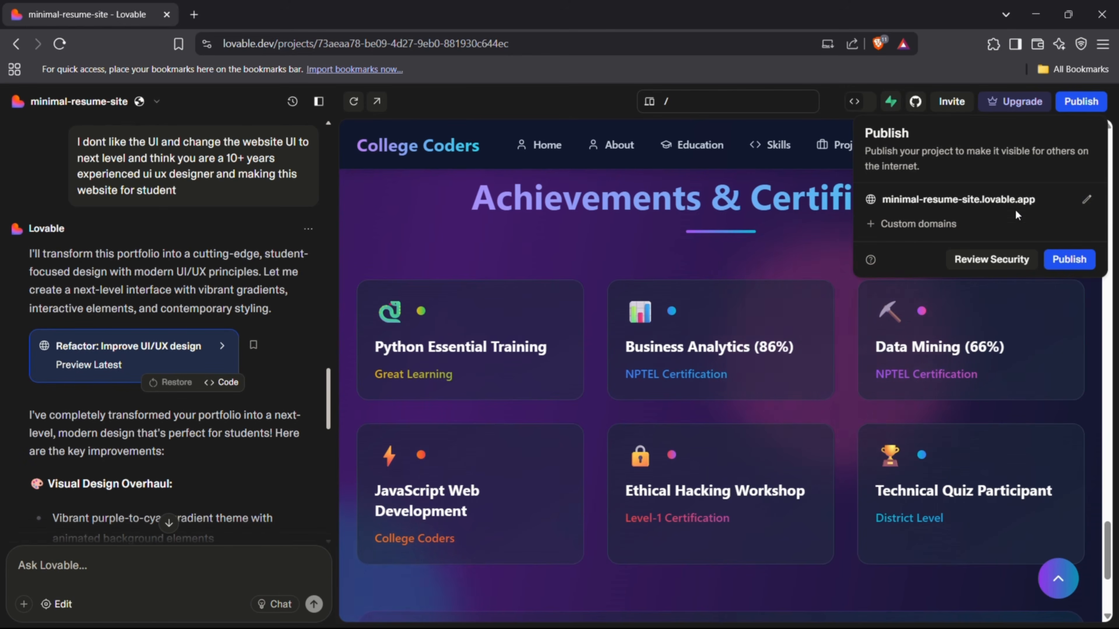
click(1056, 263)
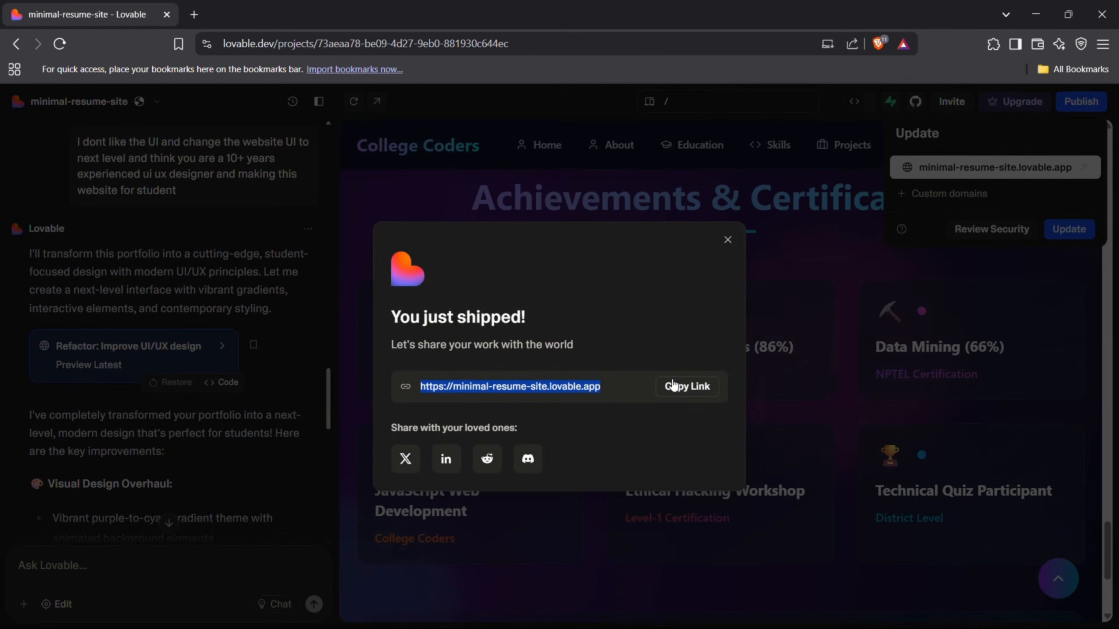
click(677, 386)
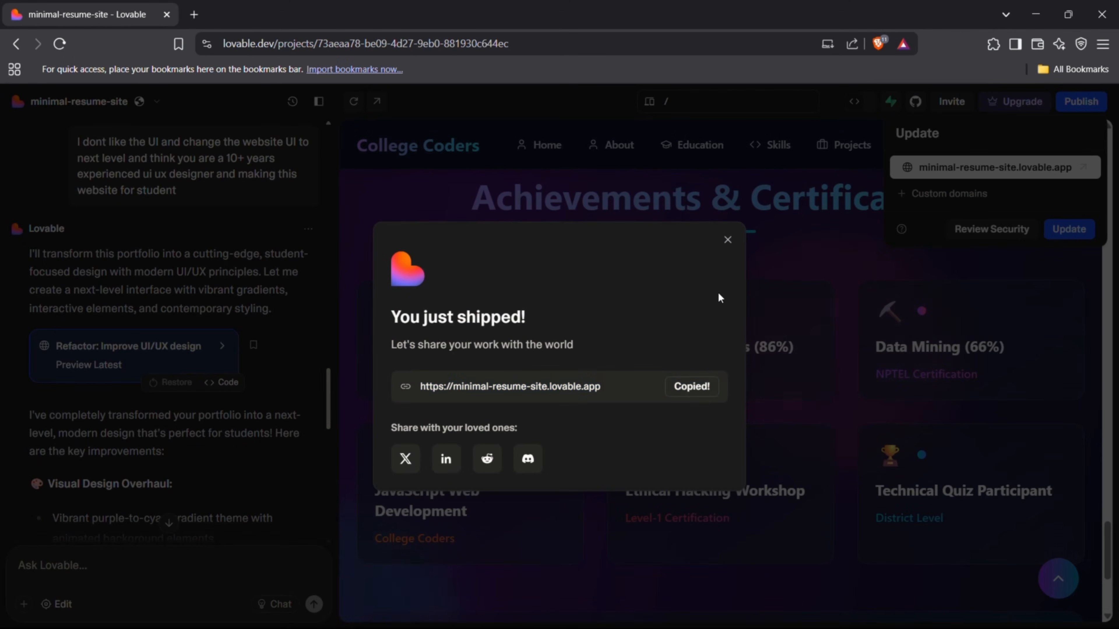
click(728, 240)
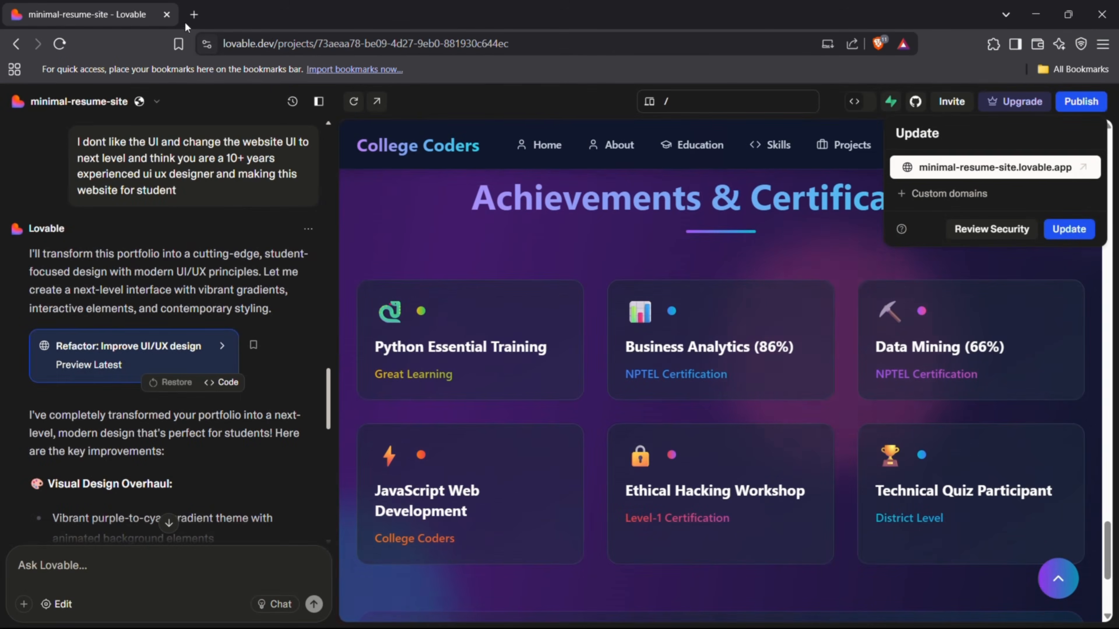
click(187, 15)
key(ctrl+v)
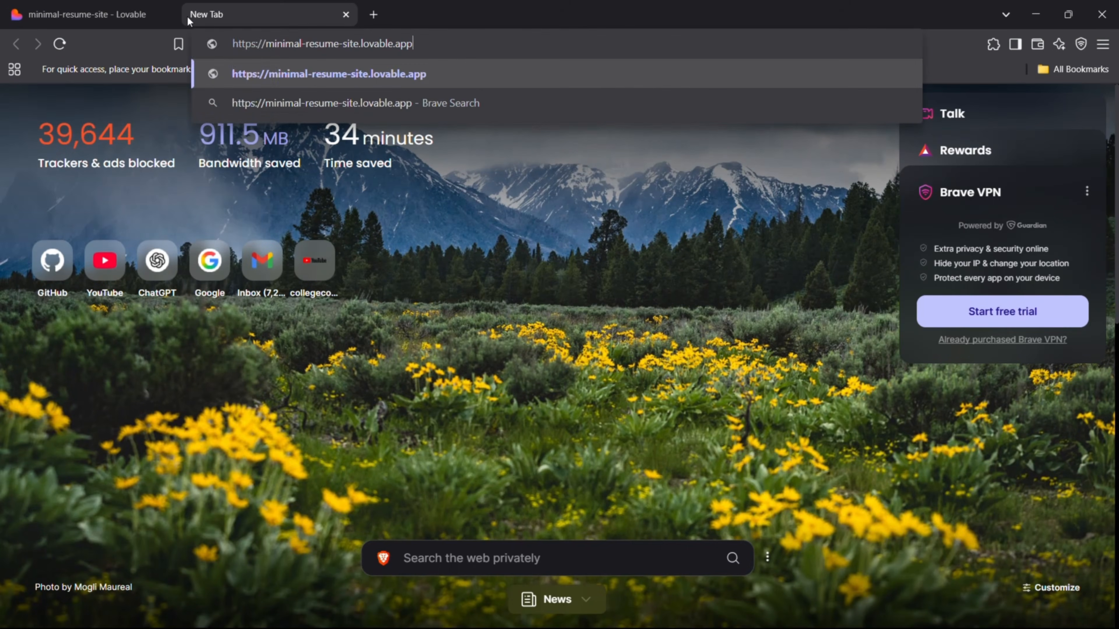
key(Return)
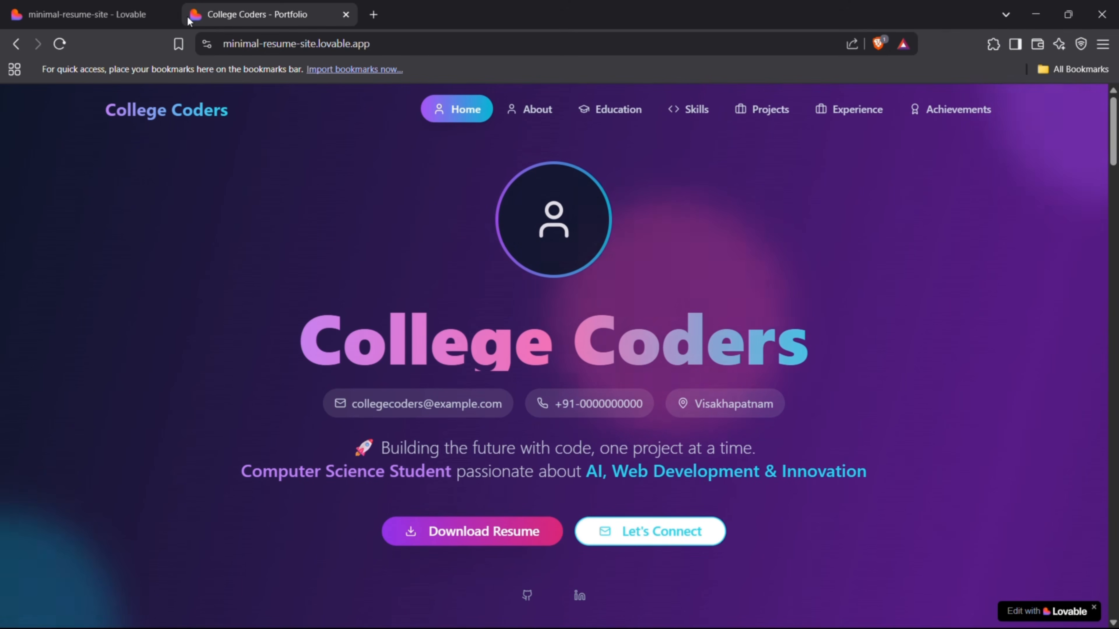
Review the live portfolio site from the hero through About, Education, Skills, Projects, Experience, Achievements and the extracurricular section.
scroll(827, 236, down, 5)
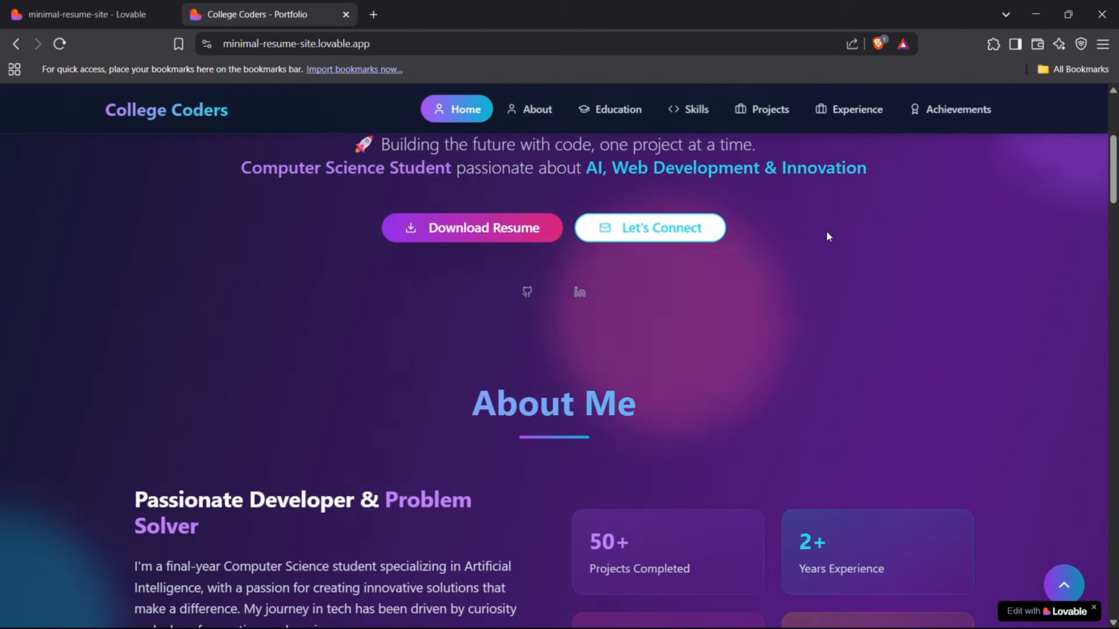
scroll(827, 236, down, 15)
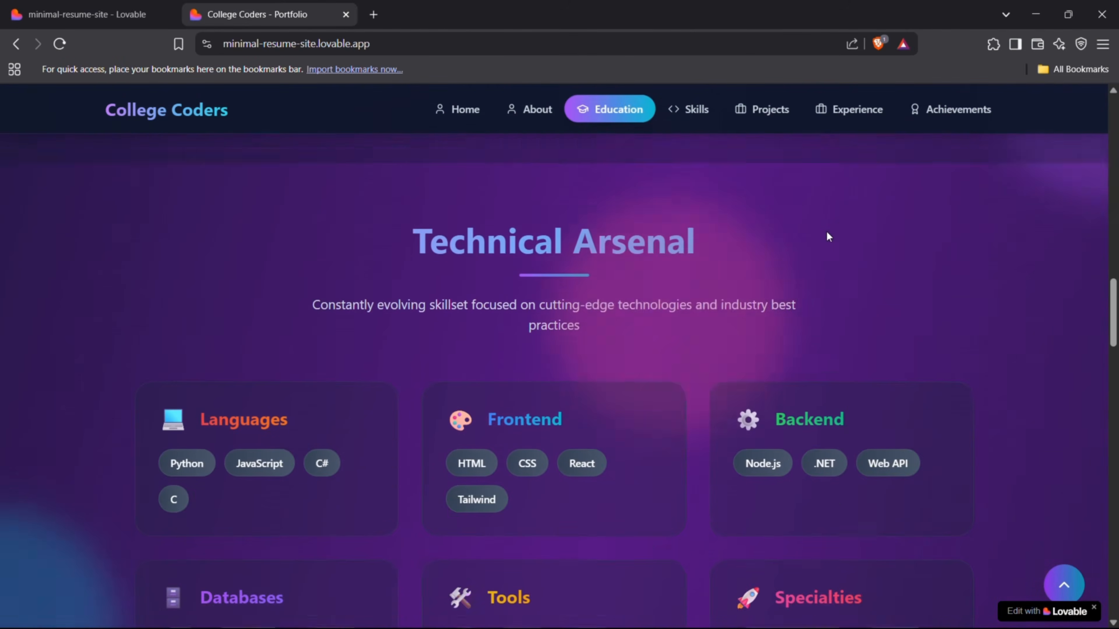
scroll(827, 234, down, 12)
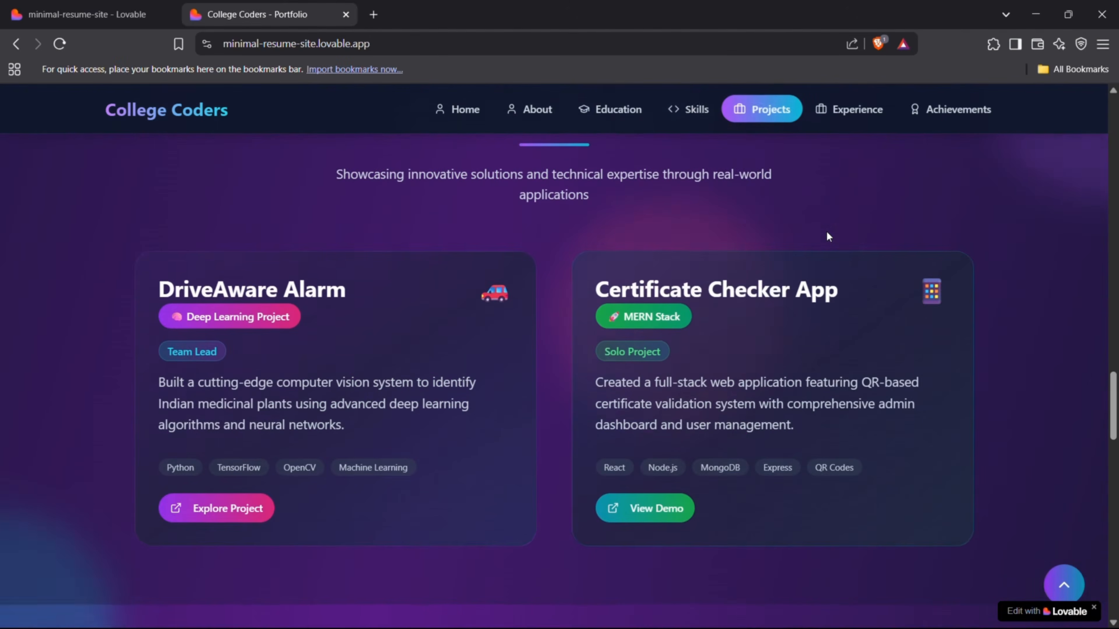
scroll(684, 253, up, 20)
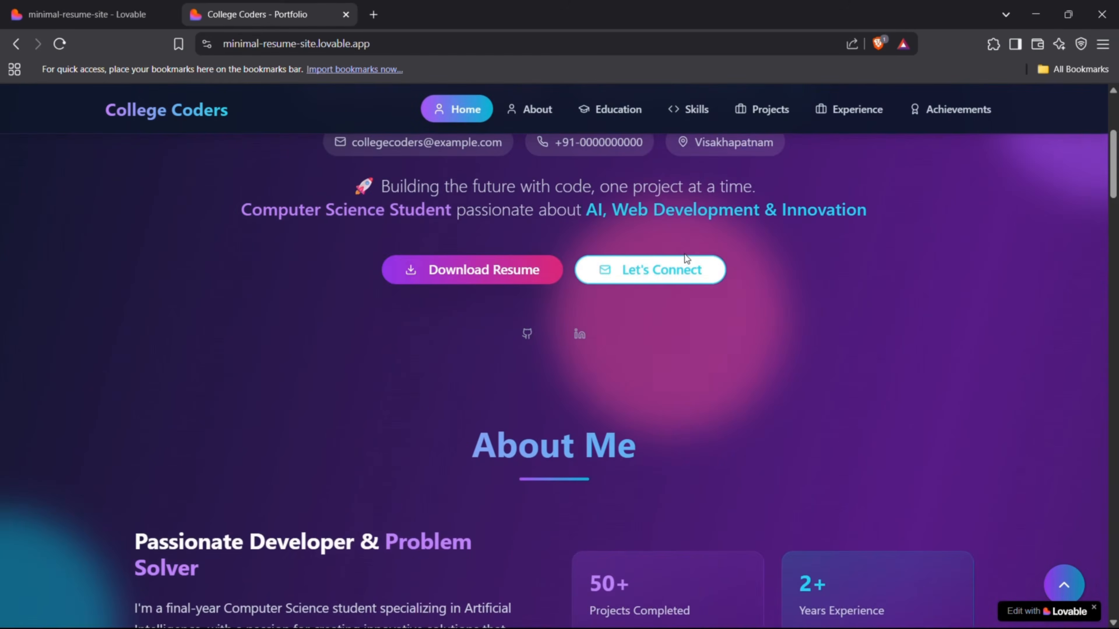
scroll(684, 254, up, 5)
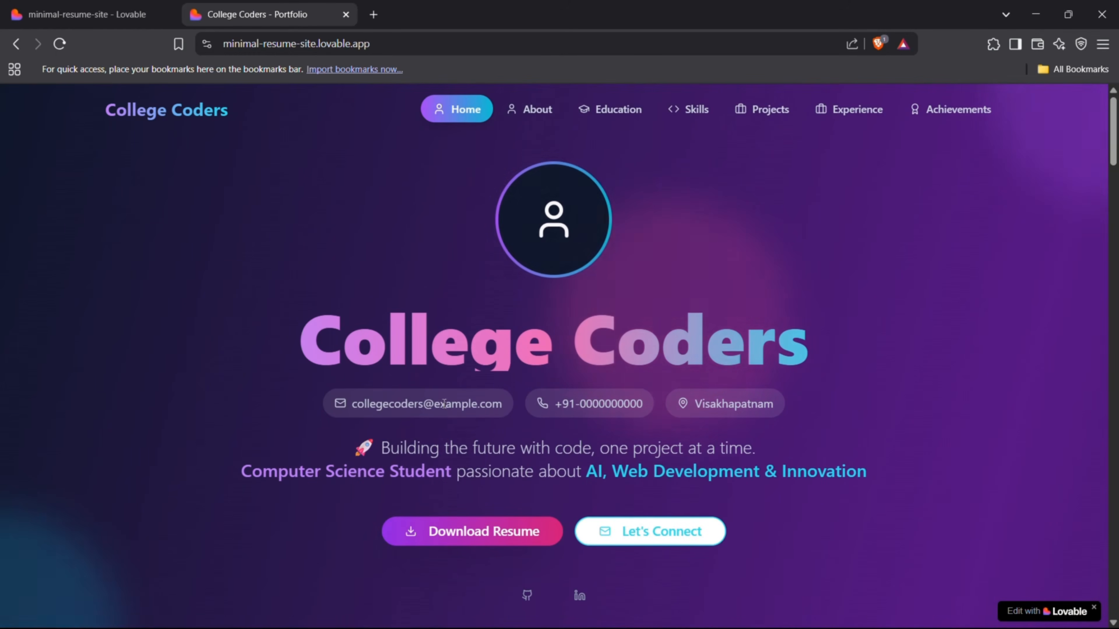
scroll(565, 402, down, 10)
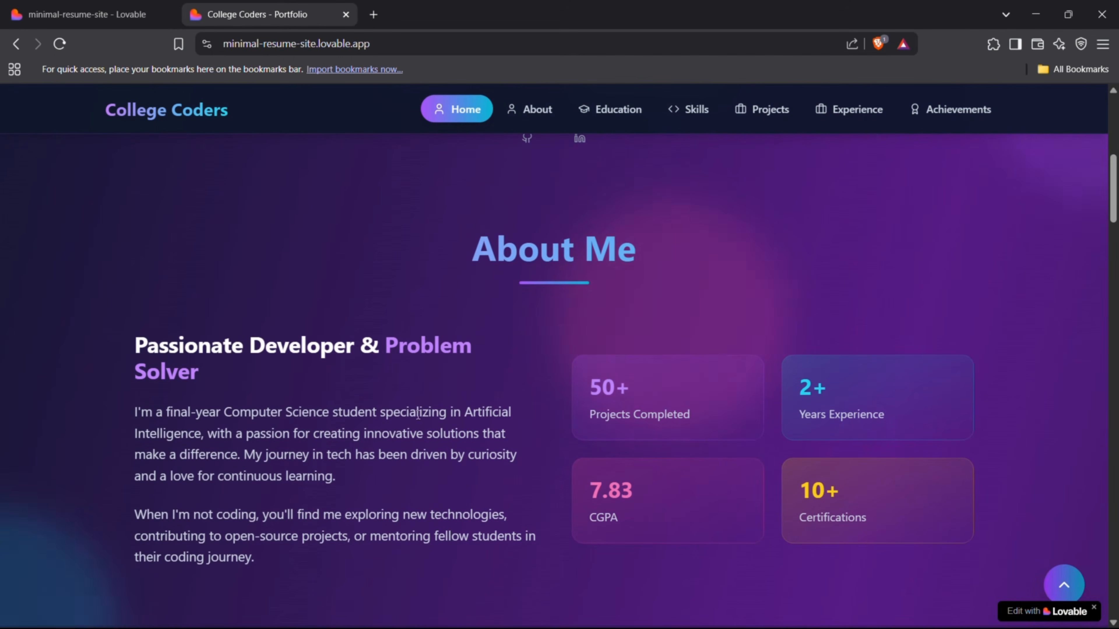
scroll(872, 419, down, 10)
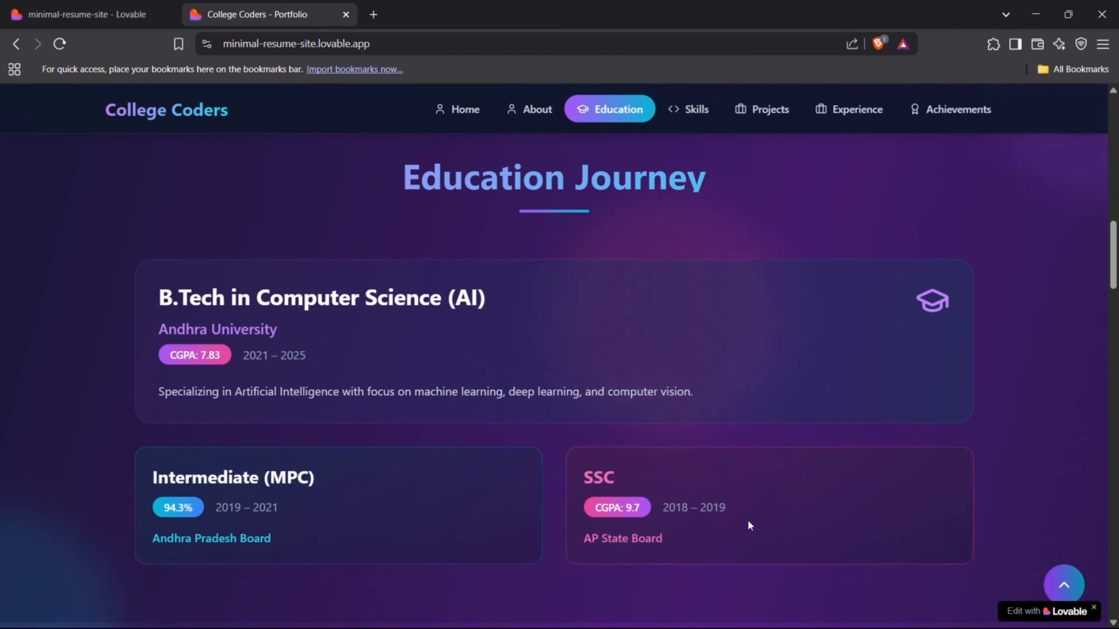
scroll(748, 522, down, 5)
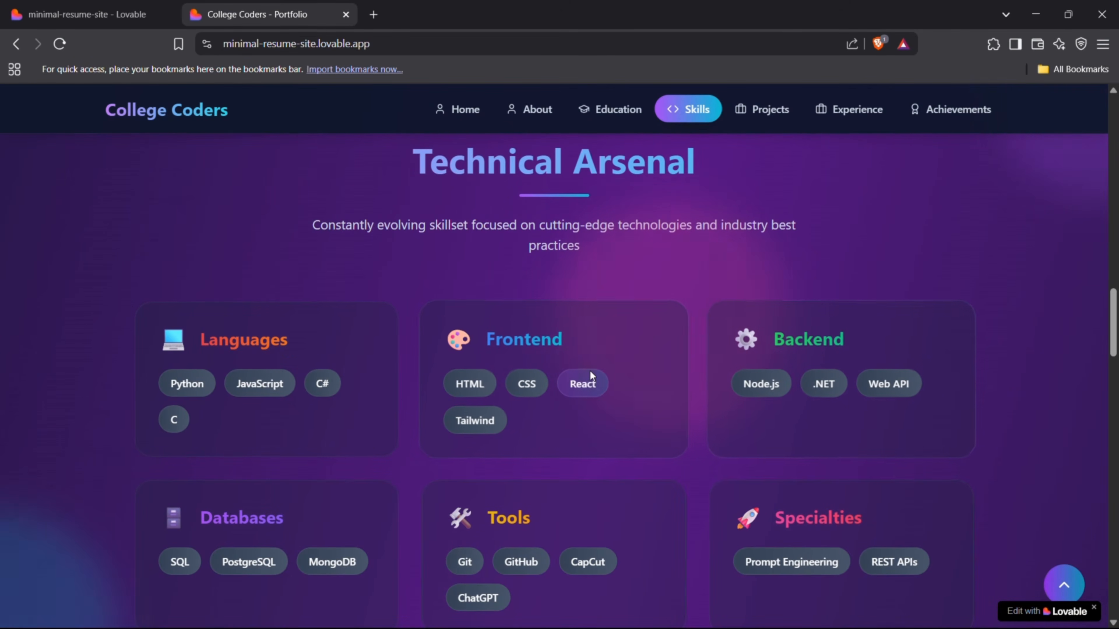
scroll(588, 375, down, 10)
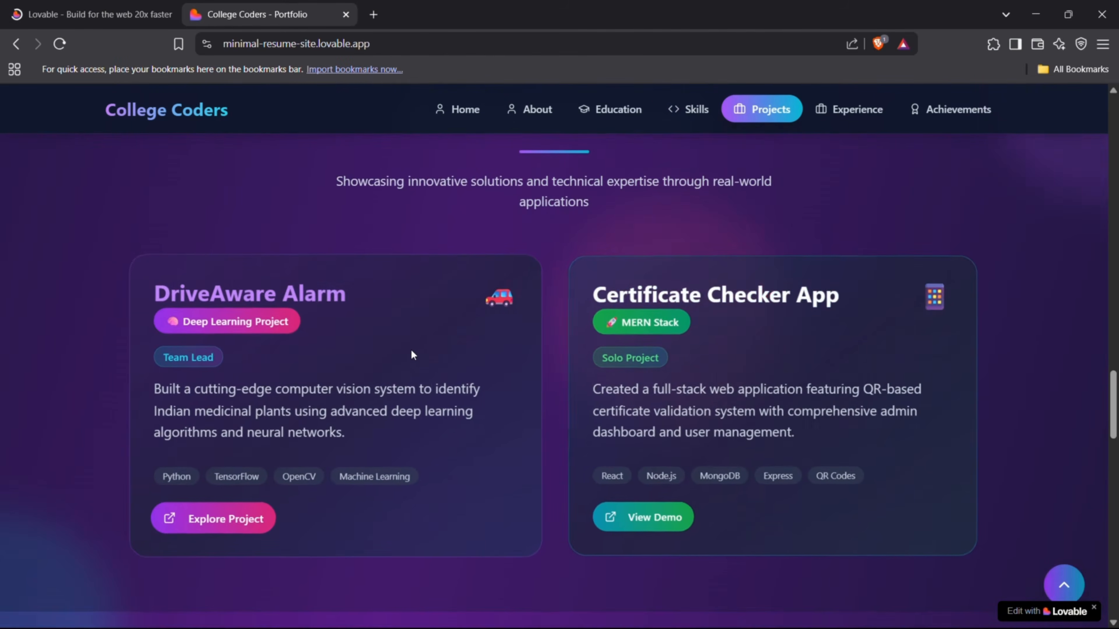
scroll(748, 373, down, 5)
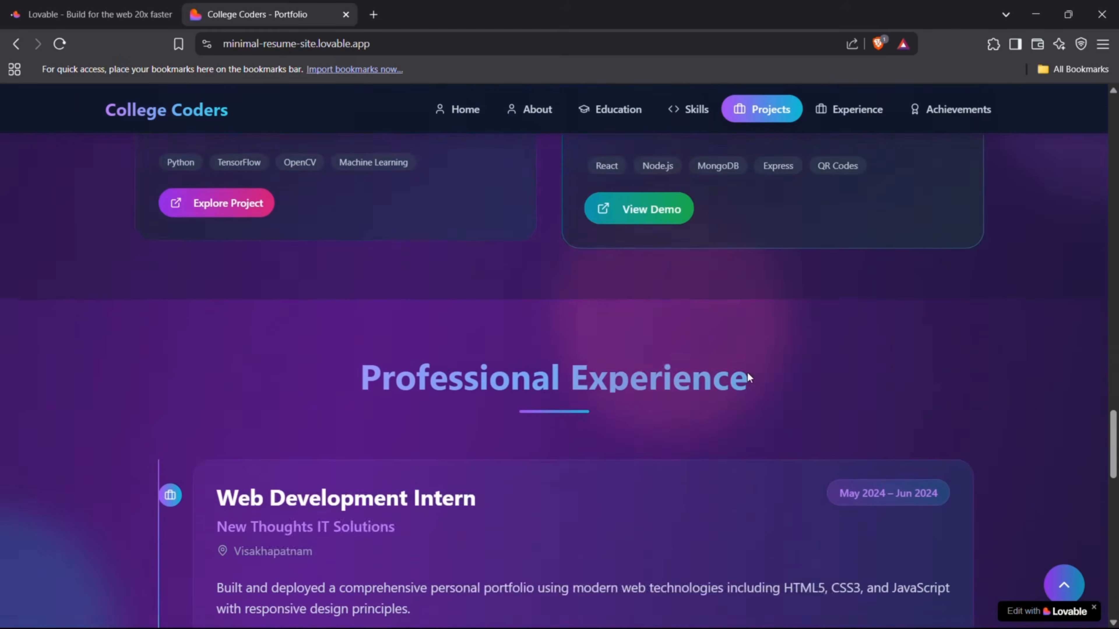
scroll(748, 374, down, 10)
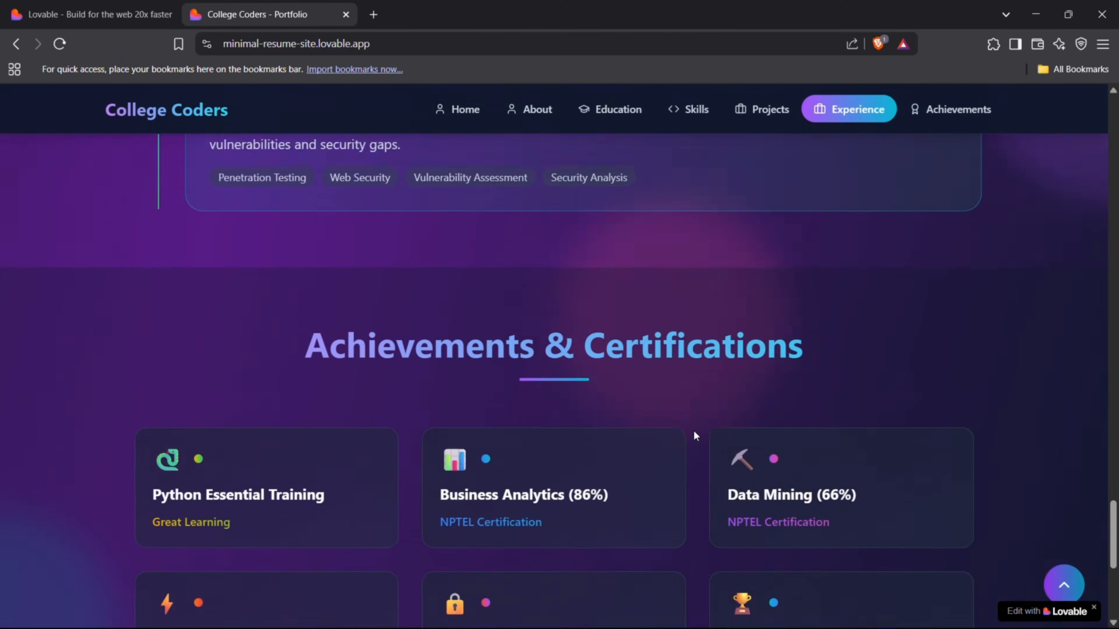
scroll(693, 430, down, 5)
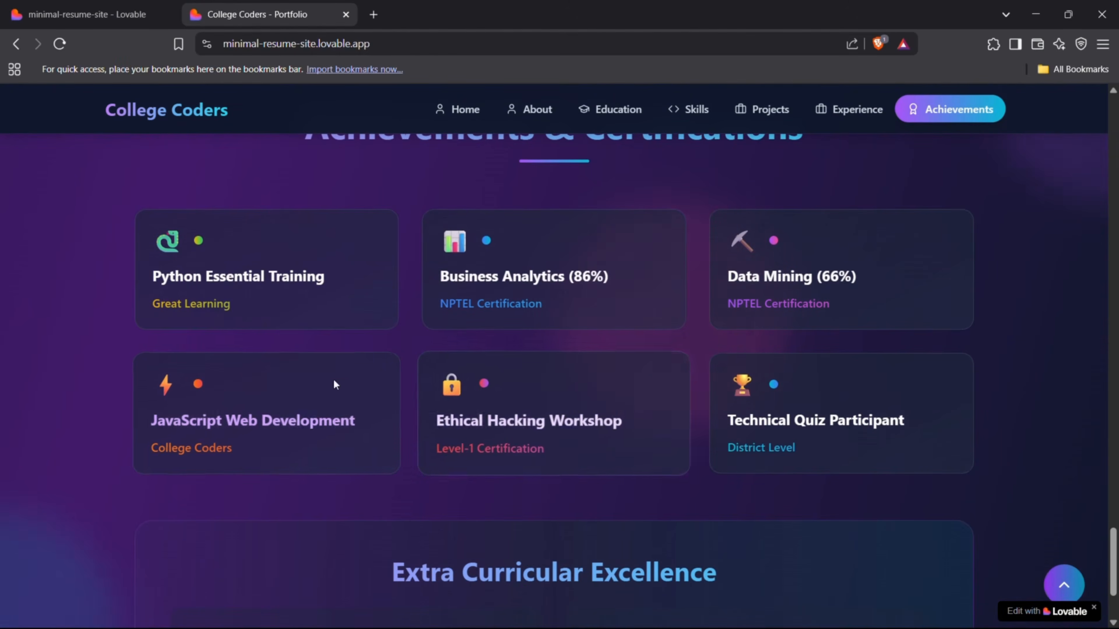
scroll(809, 419, down, 3)
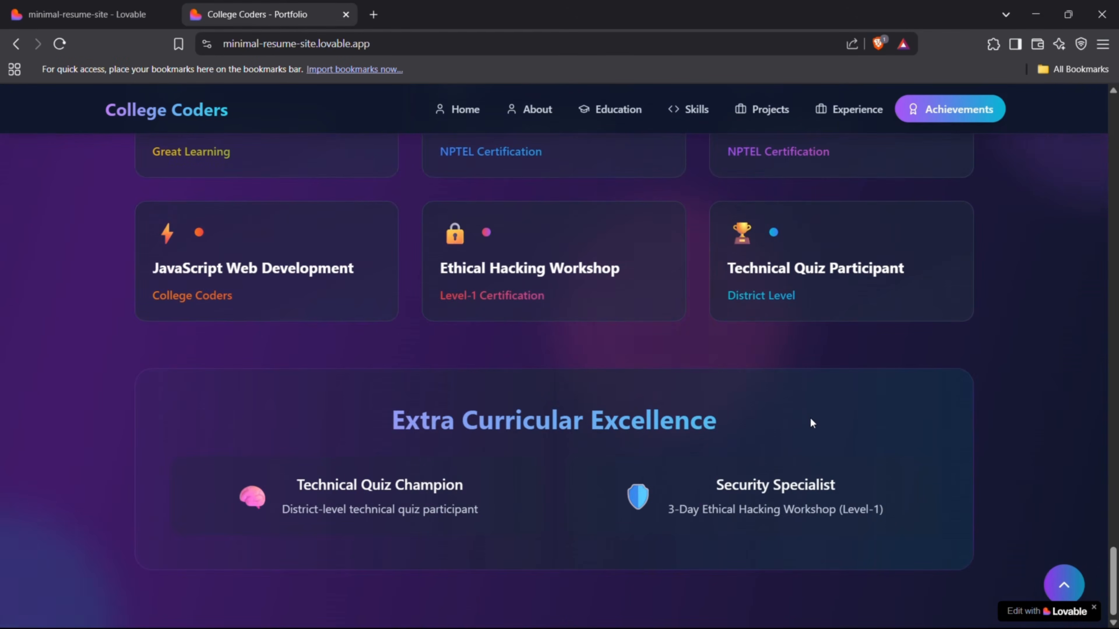